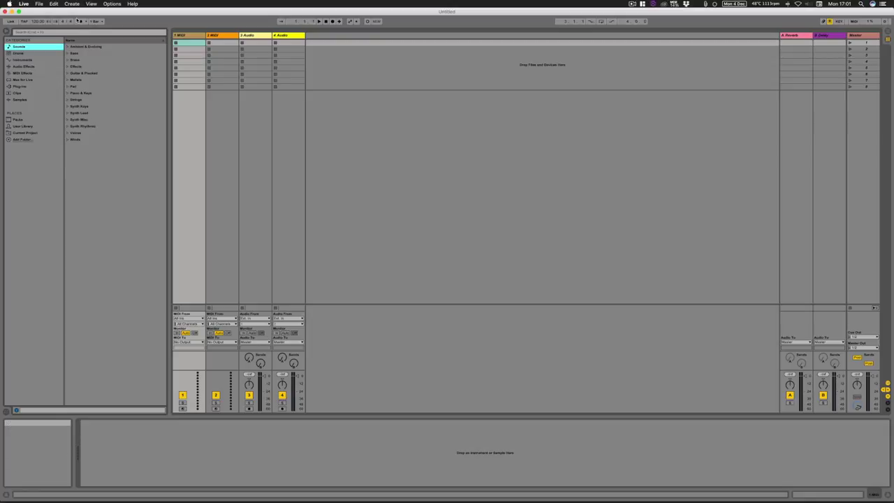
Step: Open the application preferences and set the Zoom Display to 117 %
left_click(24, 4)
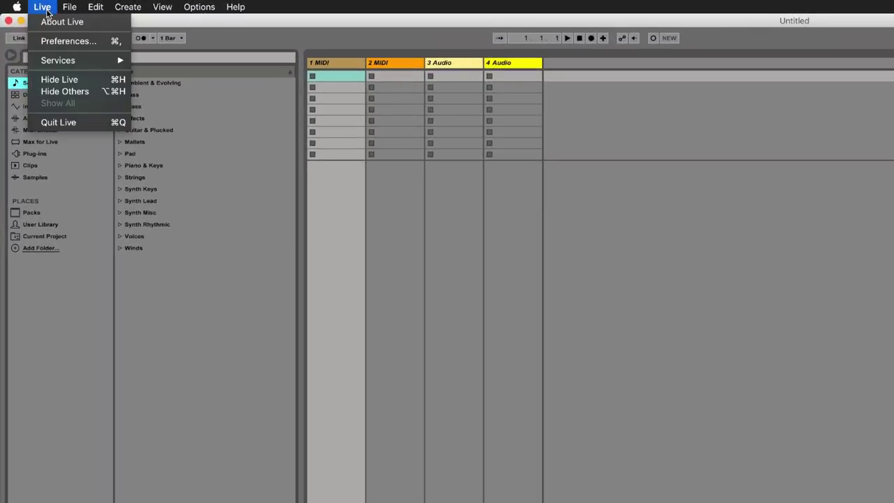
left_click(50, 42)
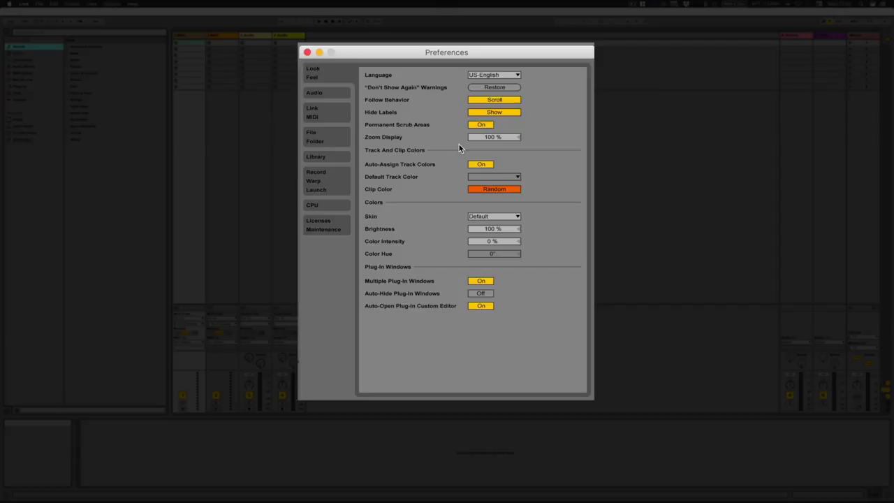
left_click(519, 140)
mouse_move(503, 140)
left_mouse_down()
mouse_move(503, 175)
mouse_move(503, 109)
mouse_move(496, 138)
left_mouse_up()
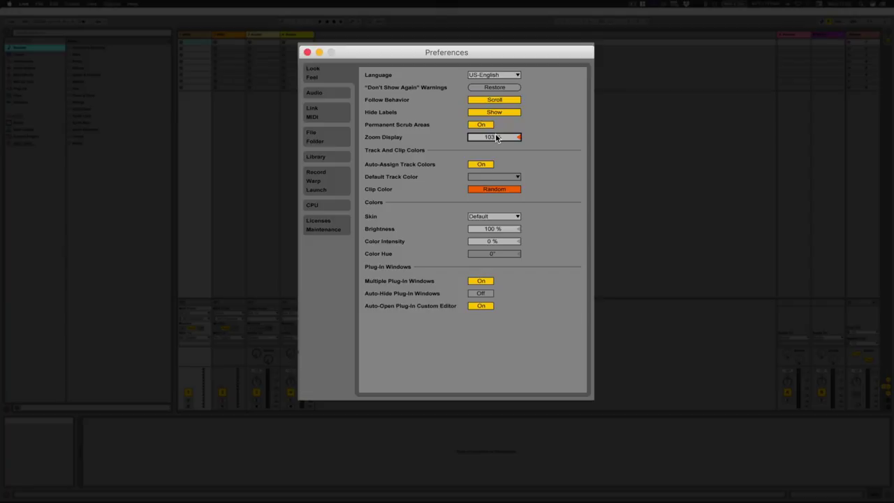
mouse_move(495, 139)
left_mouse_down()
mouse_move(496, 129)
mouse_move(495, 140)
left_mouse_up()
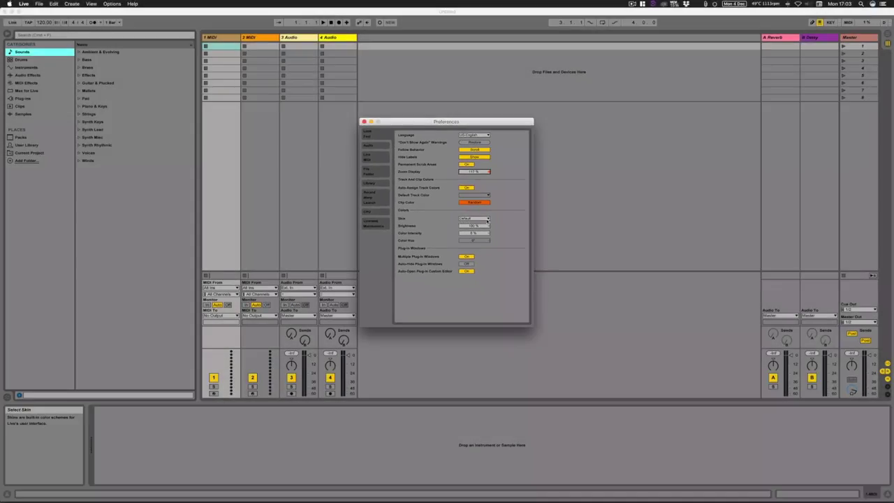
Step: Try the Default 8, Calcium, Disco and LightGray skins and return to the Default skin
left_click(493, 215)
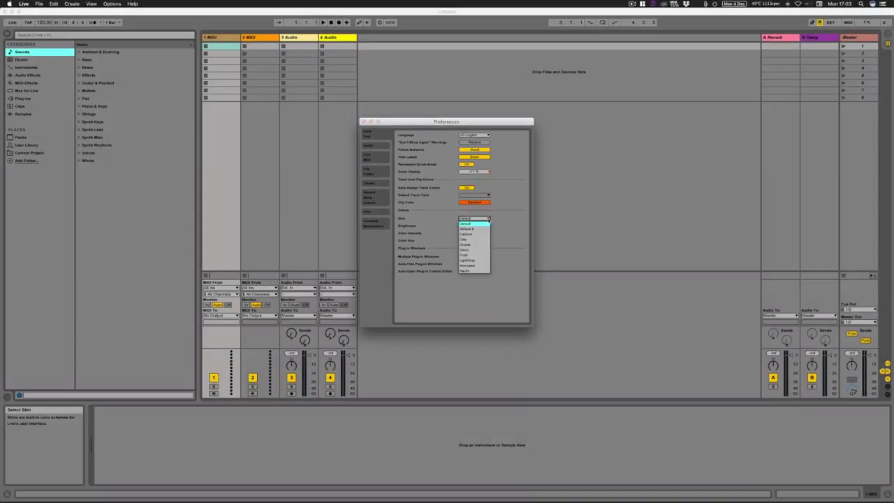
left_click(482, 230)
left_click(489, 219)
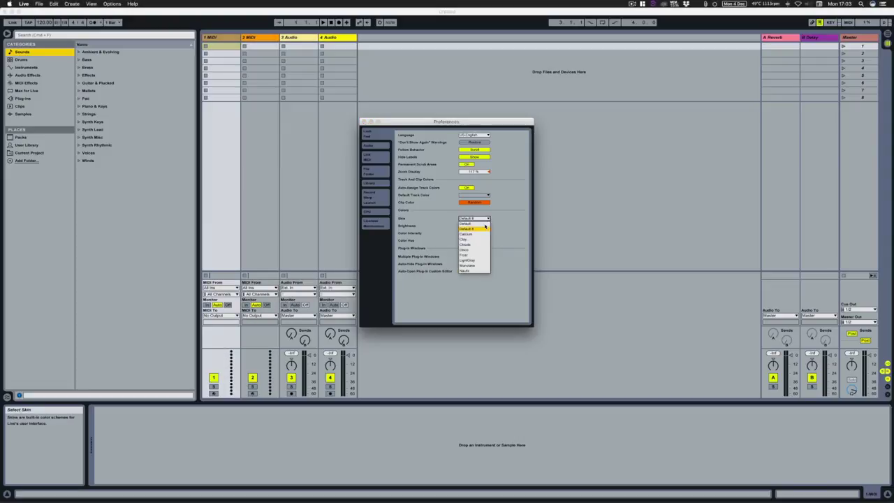
left_click(481, 234)
left_click(485, 219)
left_click(476, 249)
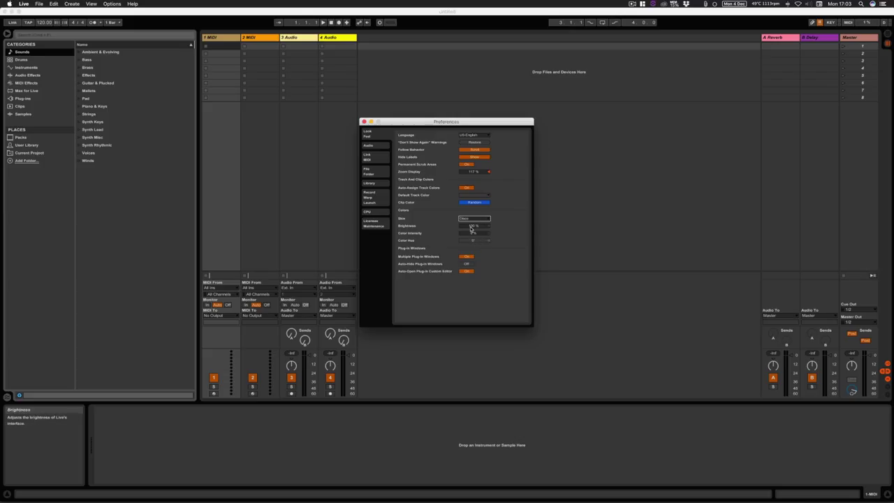
left_click(488, 218)
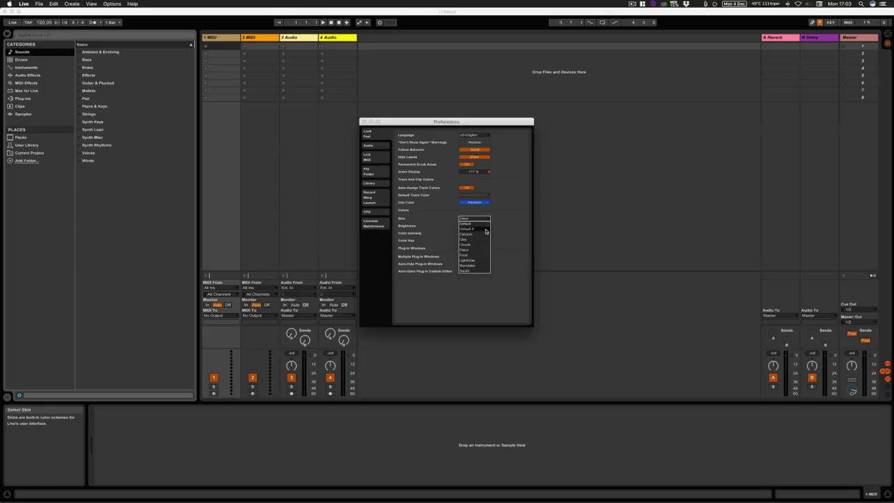
left_click(481, 261)
left_click(483, 219)
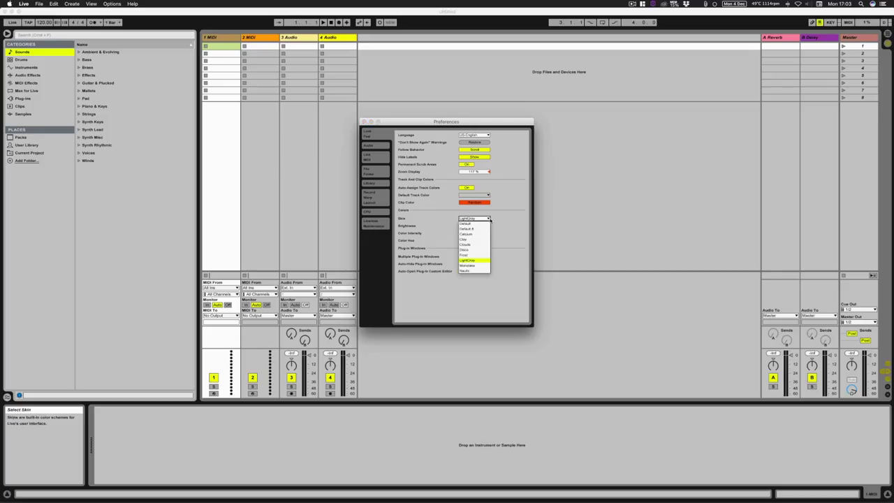
left_click(483, 224)
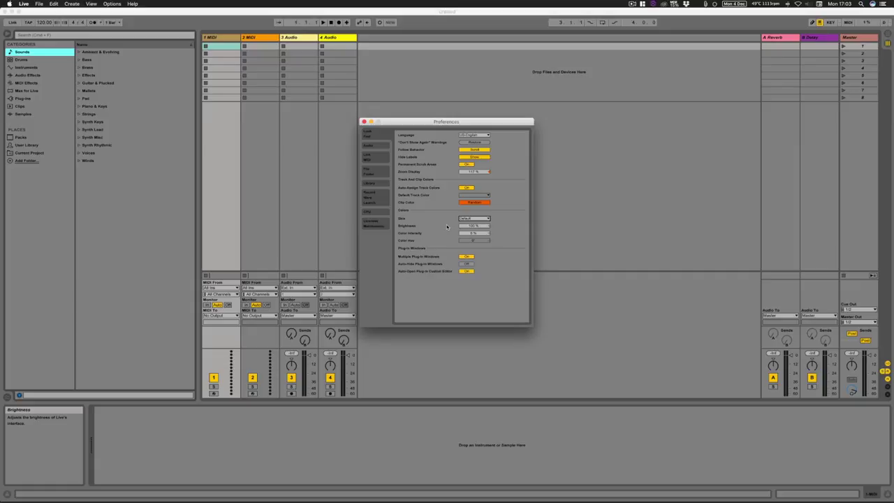
Step: Set the interface brightness to 102 %, leaving the color intensity at 0 % and the hue at 0°
left_click(489, 227)
mouse_move(489, 226)
left_mouse_down()
mouse_move(489, 205)
mouse_move(489, 241)
left_mouse_up()
mouse_move(473, 232)
left_mouse_down()
mouse_move(474, 215)
mouse_move(474, 251)
mouse_move(474, 241)
left_mouse_up()
left_click(474, 240)
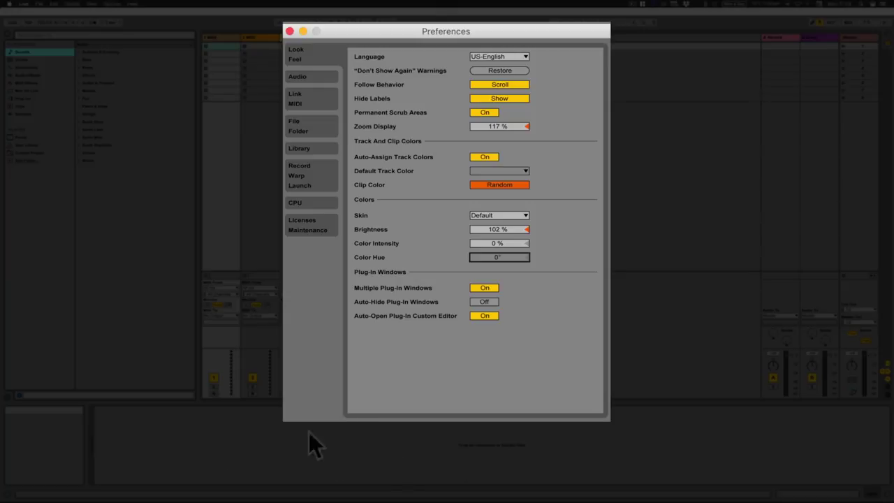
Step: Open the audio preferences and examine the driver type options, keeping CoreAudio
left_click(319, 80)
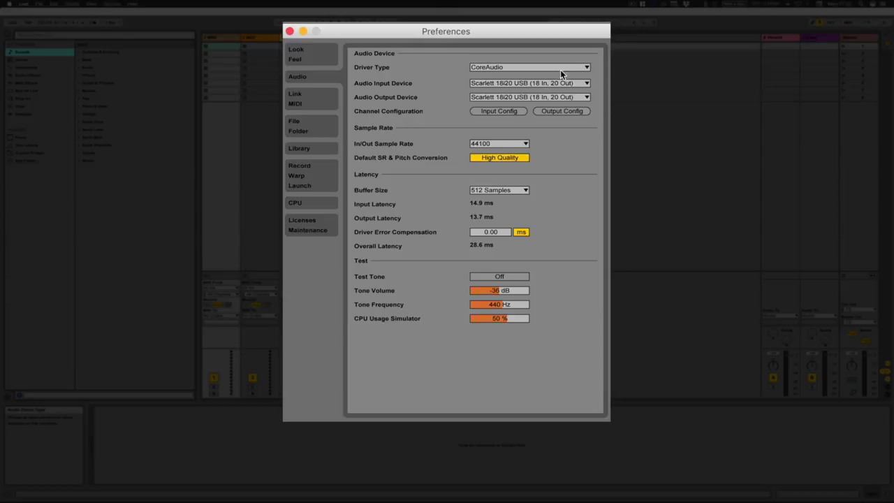
left_click(586, 68)
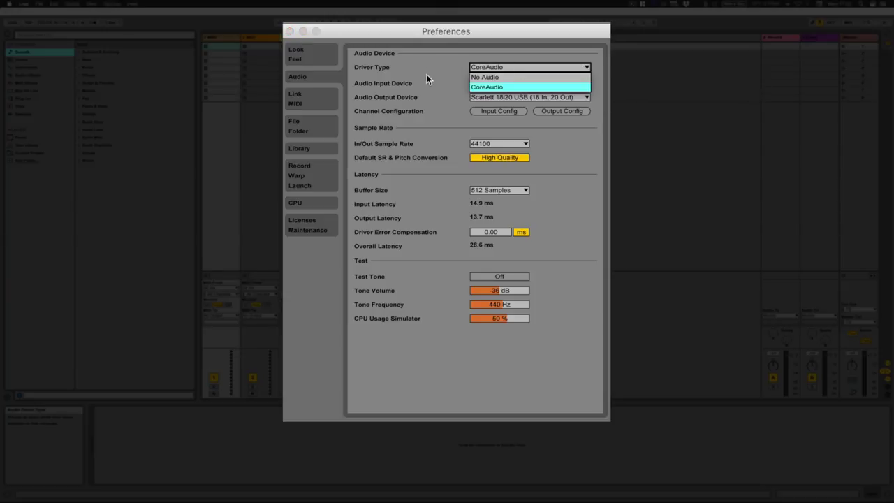
left_click(482, 68)
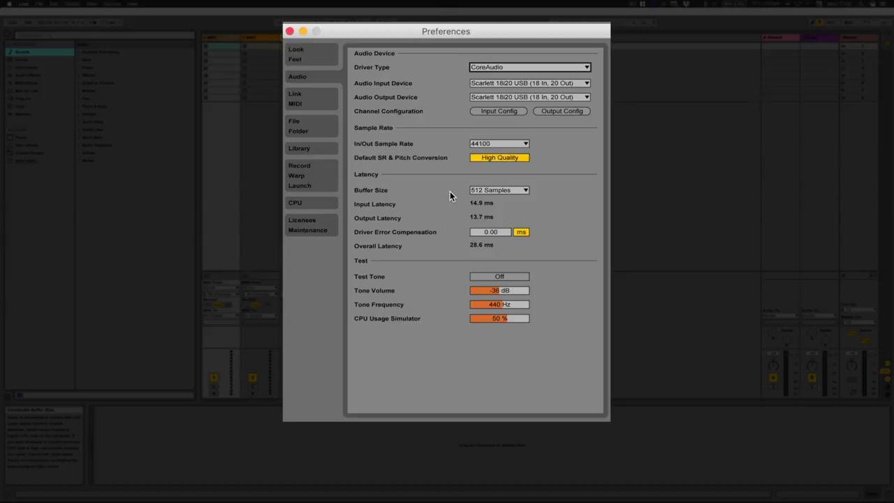
Step: Examine the buffer size options, keeping 512 Samples, and switch the test tone on and back off
left_click(516, 189)
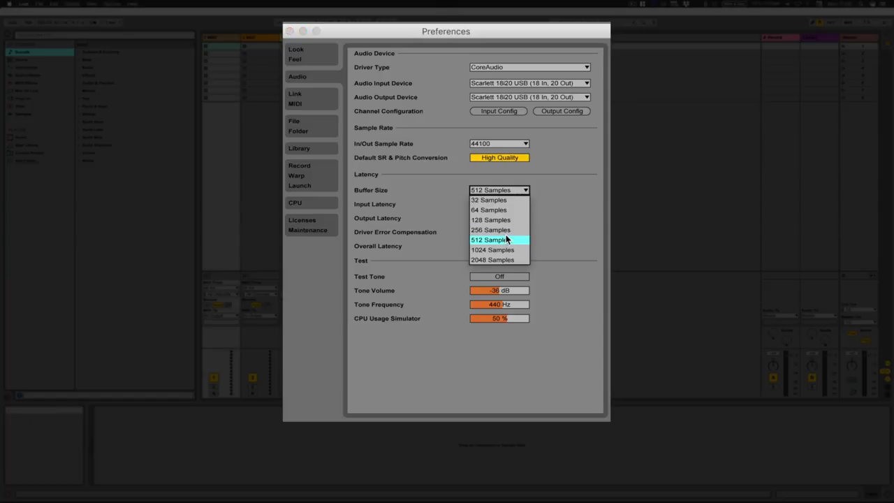
left_click(523, 239)
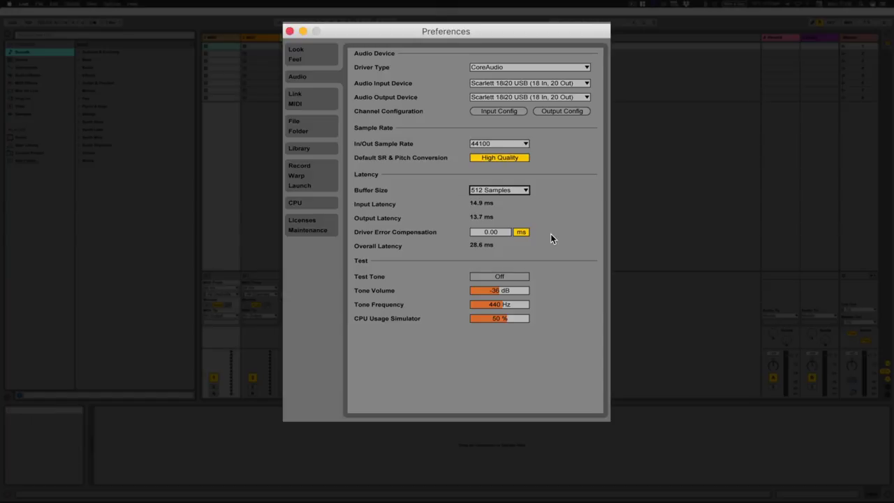
left_click(516, 190)
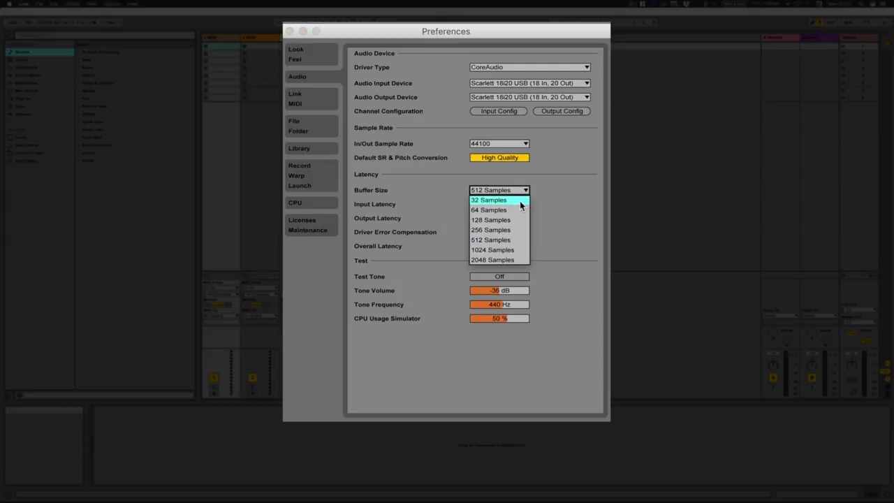
left_click(544, 199)
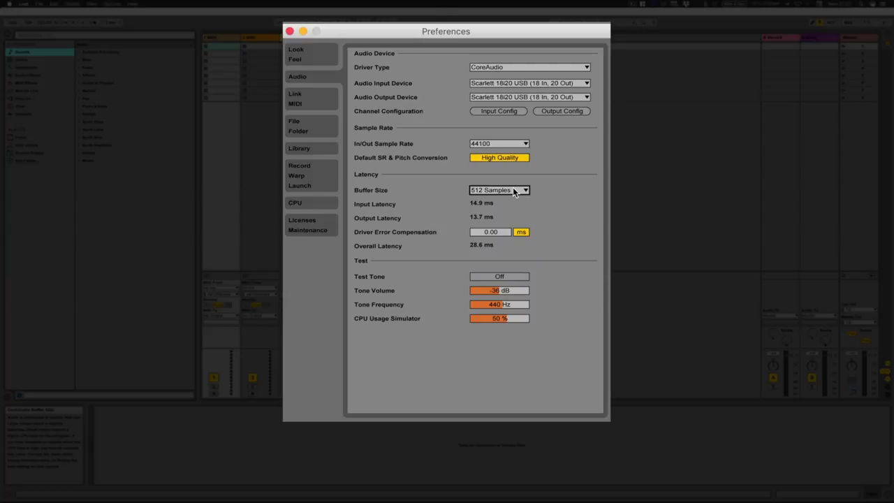
left_click(513, 190)
left_click(559, 219)
left_click(482, 190)
left_click(570, 219)
left_click(504, 276)
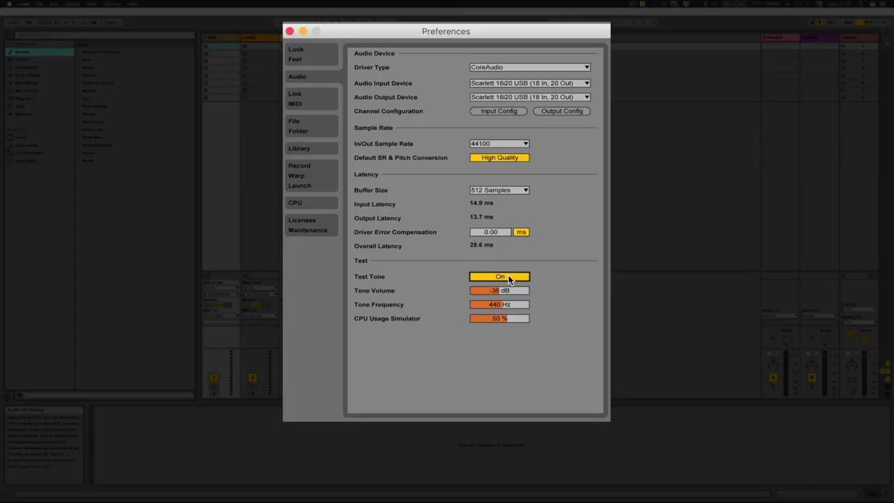
left_click(508, 276)
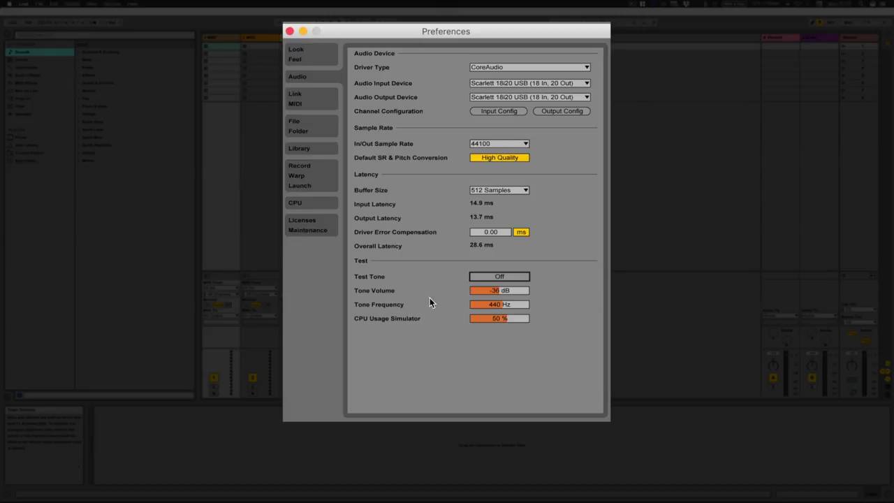
Step: Open the Link and MIDI preferences and examine the supported devices for the first control surface slot
left_click(305, 102)
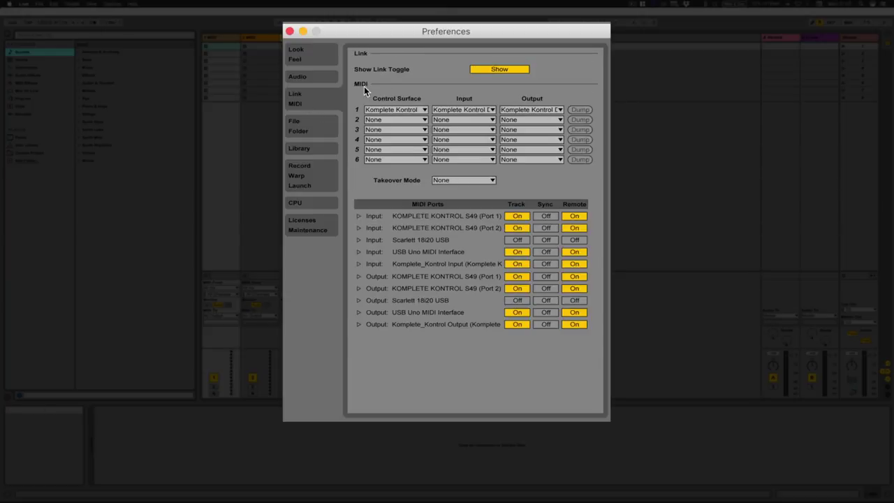
left_click(414, 113)
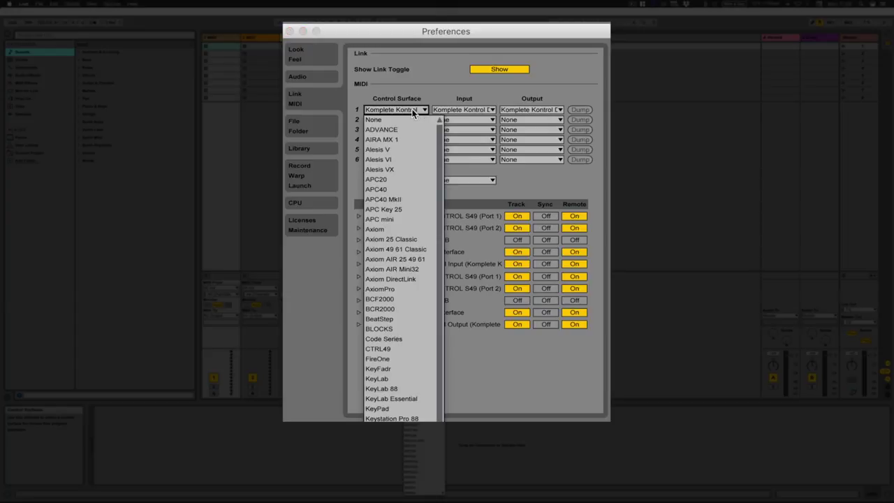
left_click(402, 101)
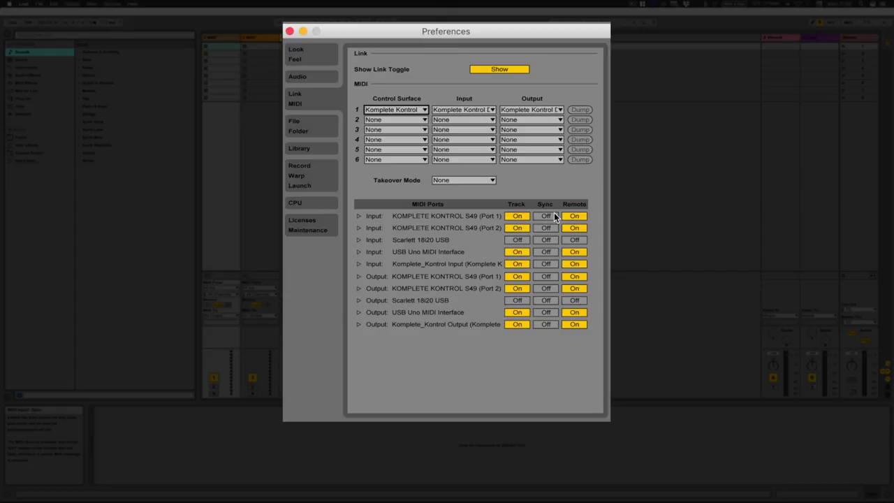
Step: In the File and Folder preferences, browse for a custom VST folder at Mac HD/Library/Audio/Plug-Ins/VST and cancel the selection
left_click(314, 125)
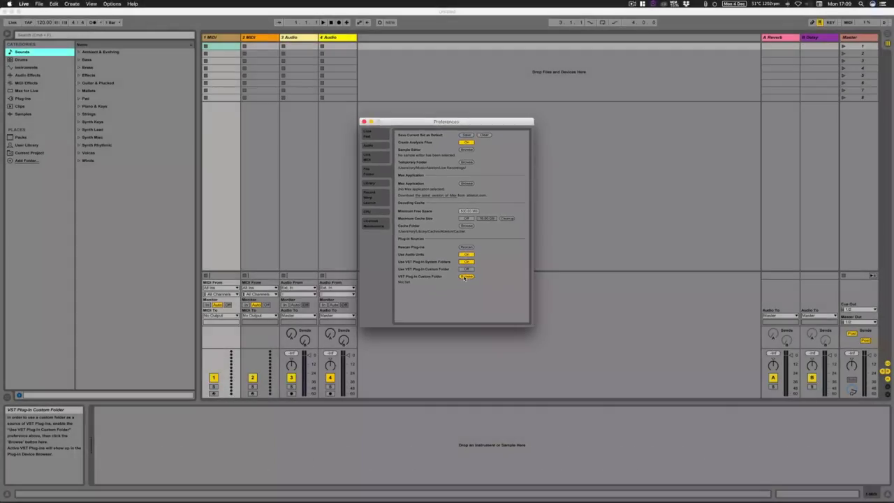
left_click(485, 325)
left_click(302, 121)
left_click(301, 130)
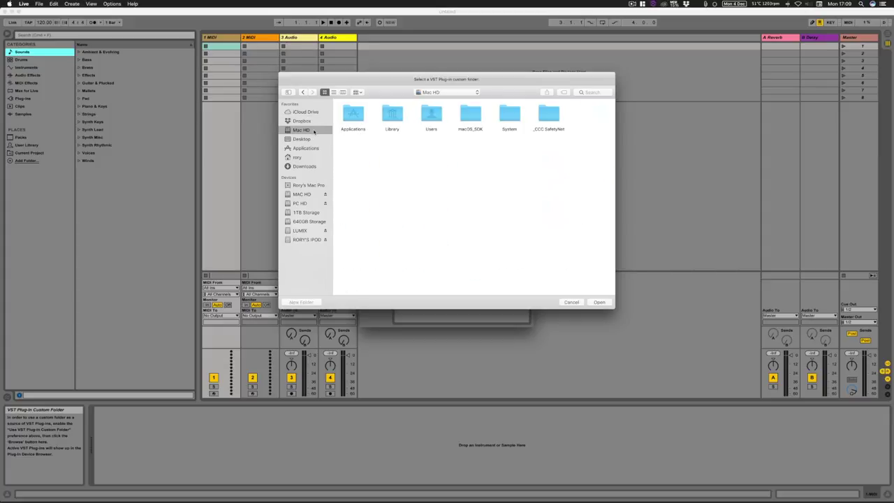
double_click(392, 118)
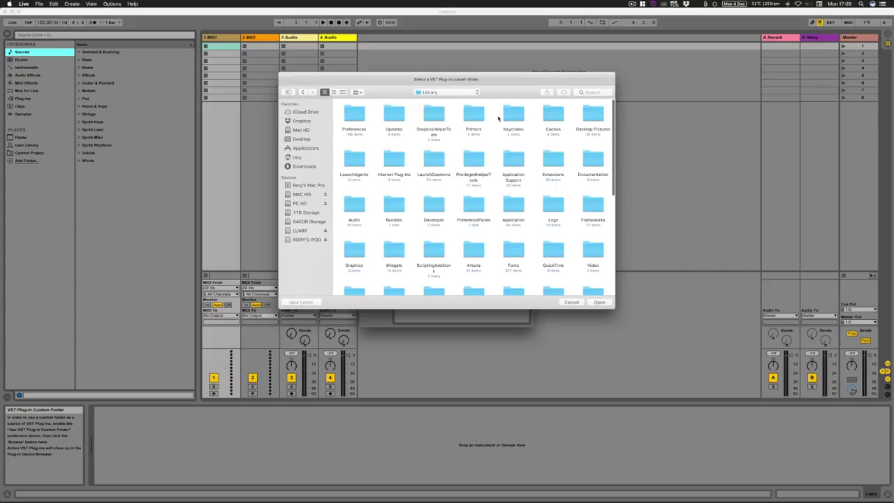
double_click(474, 117)
double_click(354, 162)
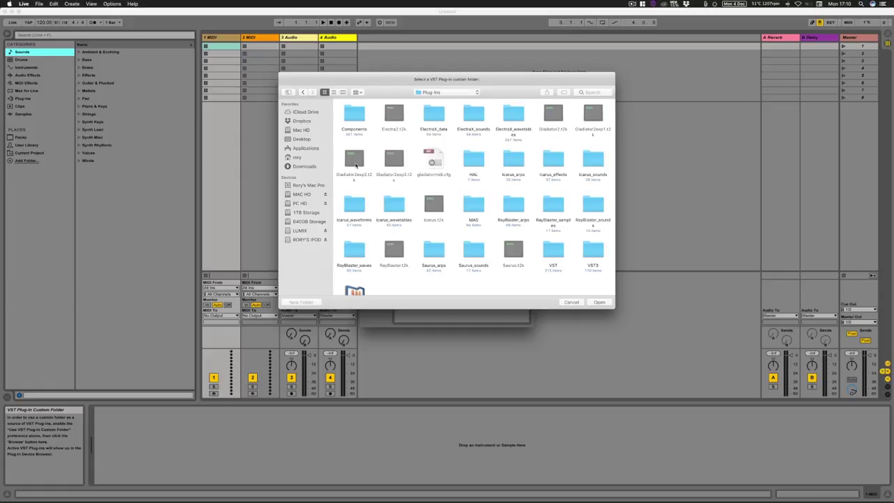
scroll(537, 247, "down", 3)
double_click(552, 215)
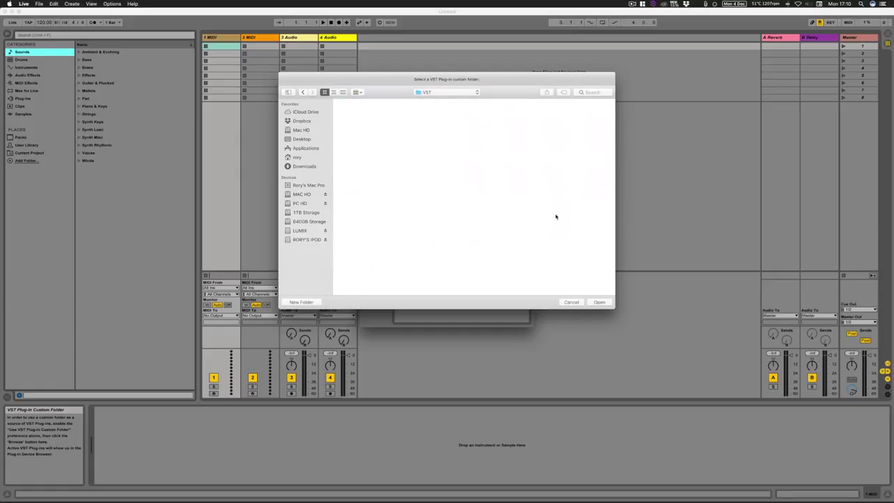
left_click(571, 302)
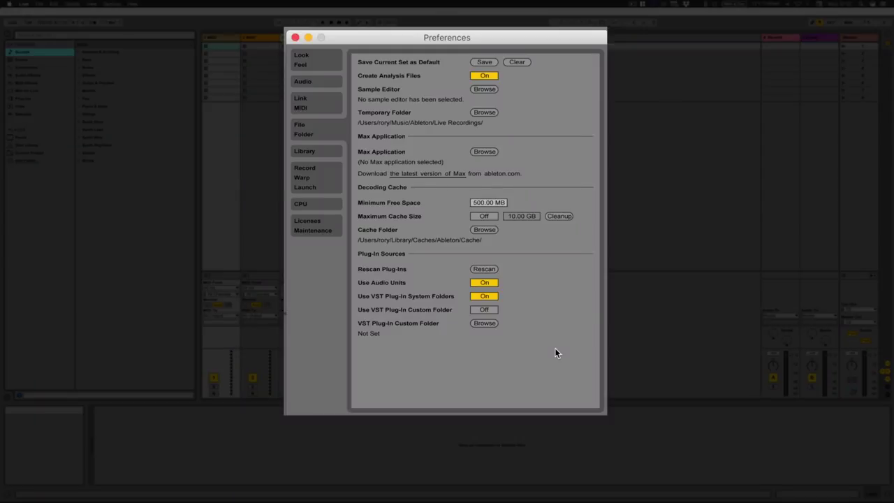
Step: Open the Library preferences and examine the content locations and the Packs download link
left_click(305, 151)
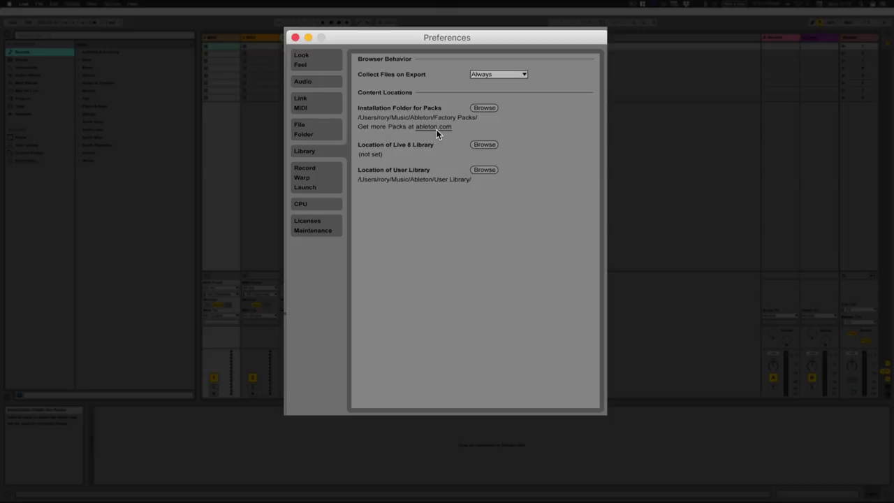
left_click(436, 129)
Step: In the recording preferences, set the file type to WAV and keep the bit depth at 24
left_click(318, 180)
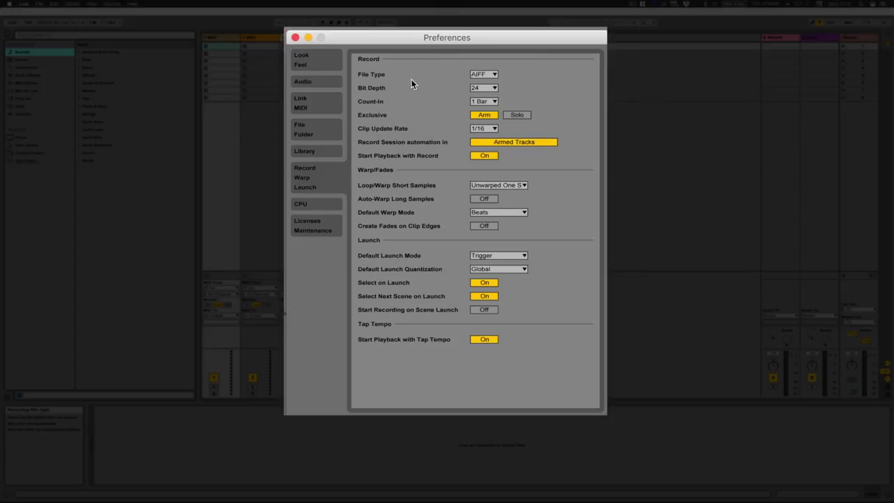
left_click(494, 75)
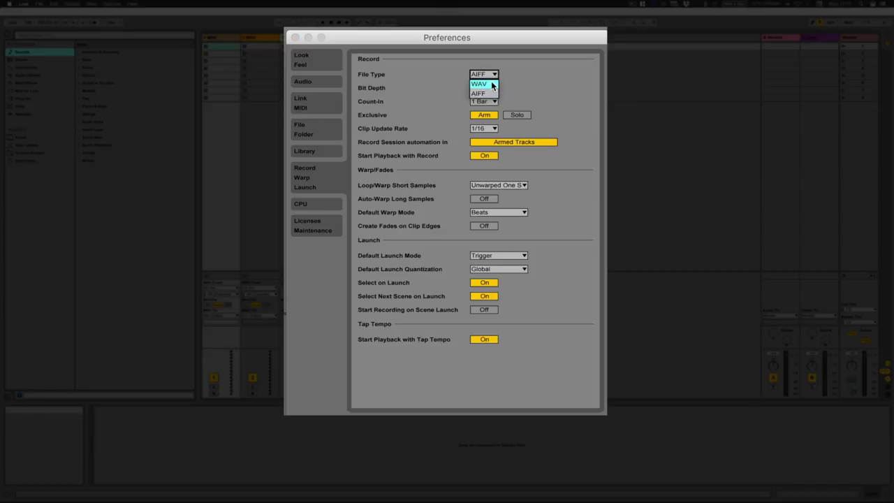
left_click(481, 84)
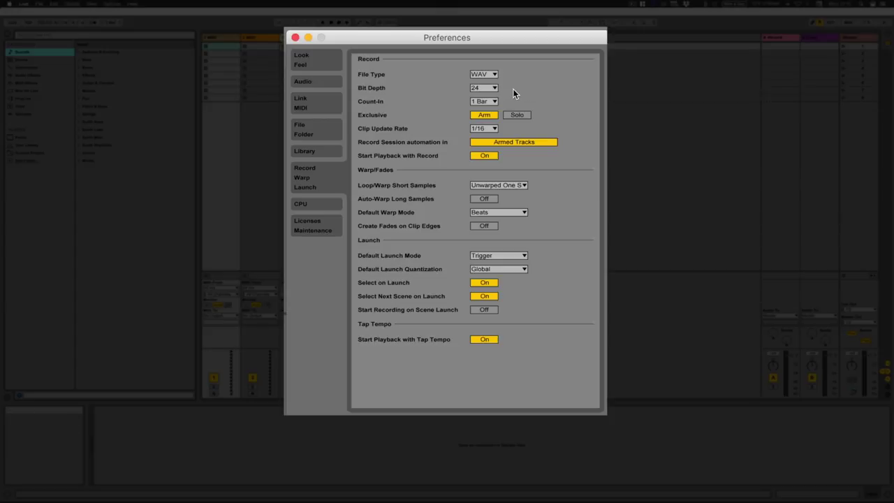
left_click(489, 88)
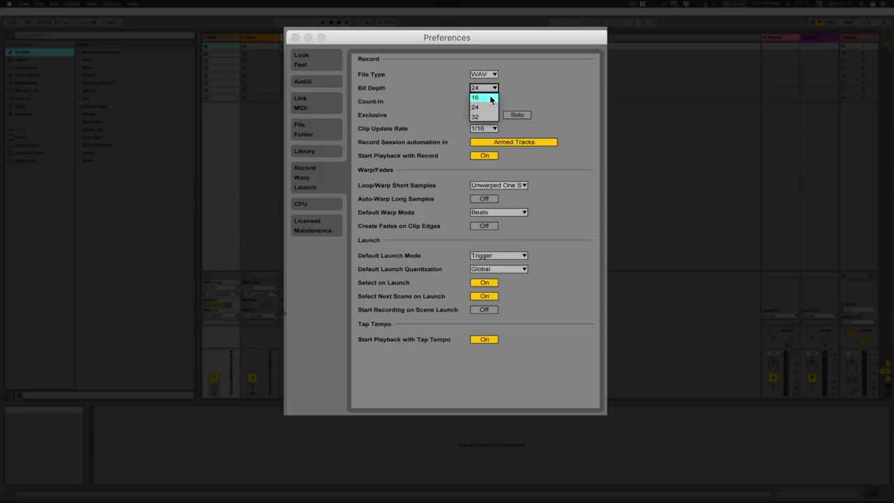
left_click(527, 92)
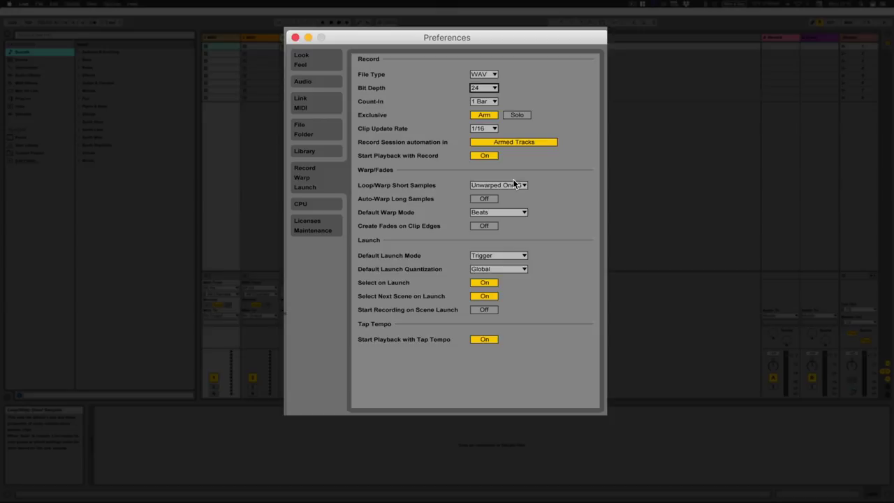
Step: In the recording preferences, turn on exclusive Solo and turn off exclusive Arm
left_click(519, 115)
left_click(489, 116)
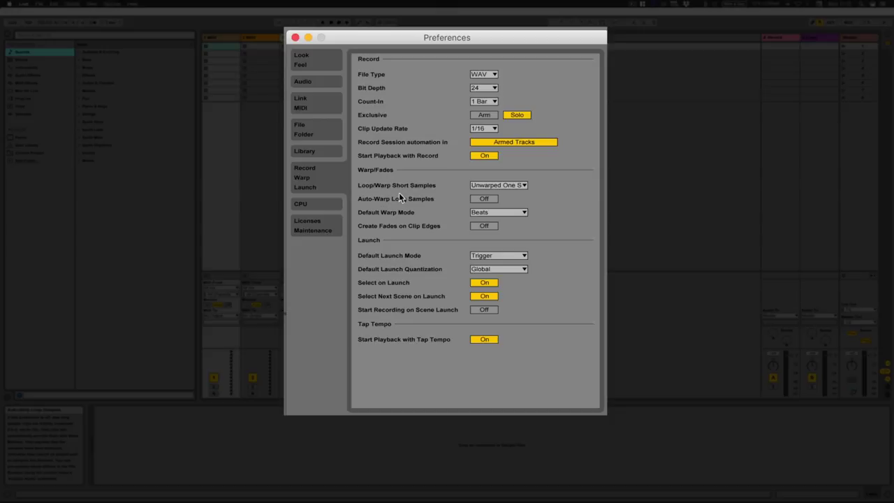
Step: Examine the available options for Loop/Warp Short Samples and Default Warp Mode, keeping the current selections
left_click(523, 185)
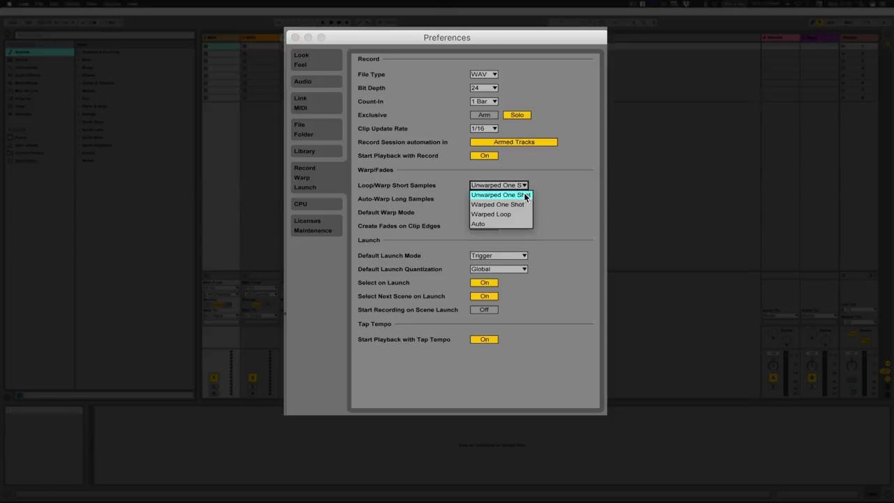
left_click(542, 198)
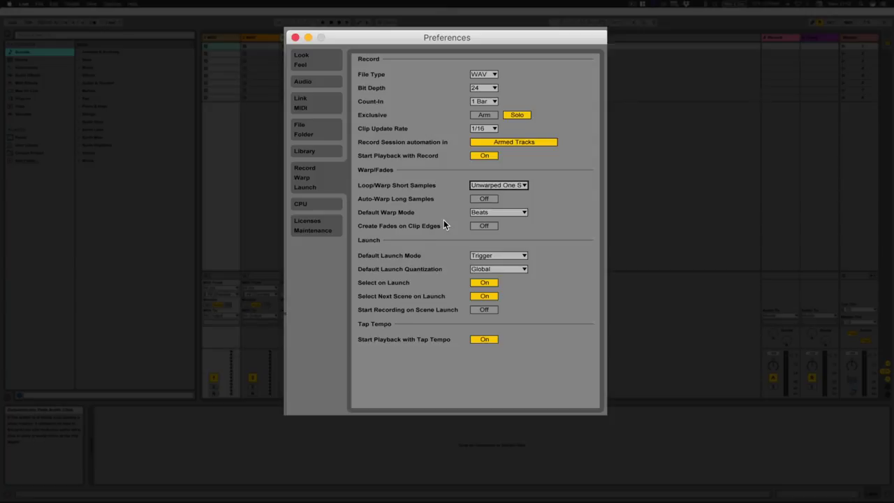
left_click(522, 212)
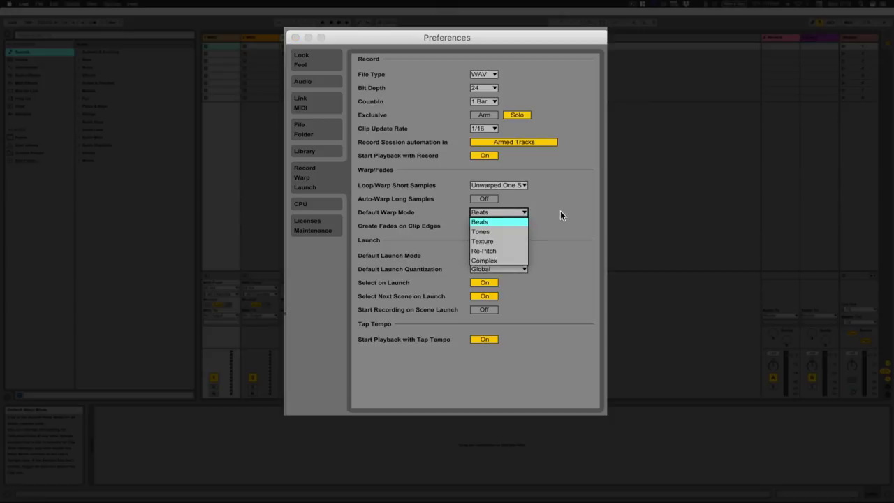
left_click(560, 211)
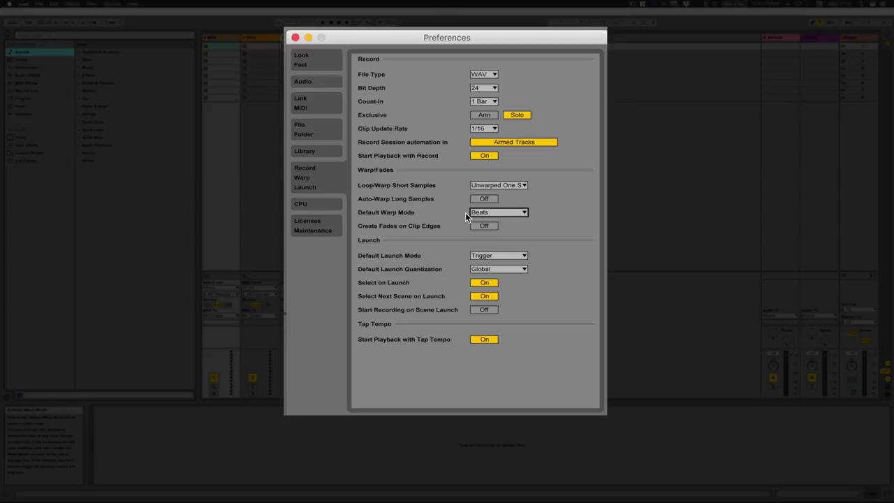
left_click(489, 213)
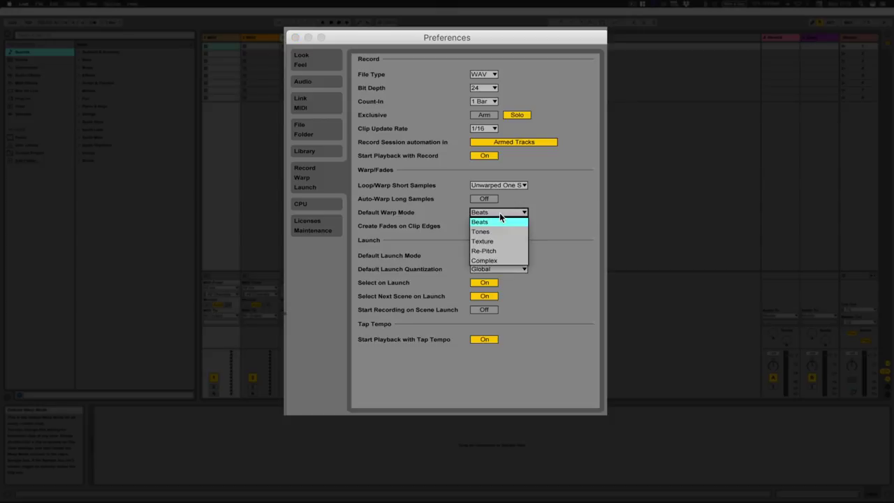
left_click(453, 207)
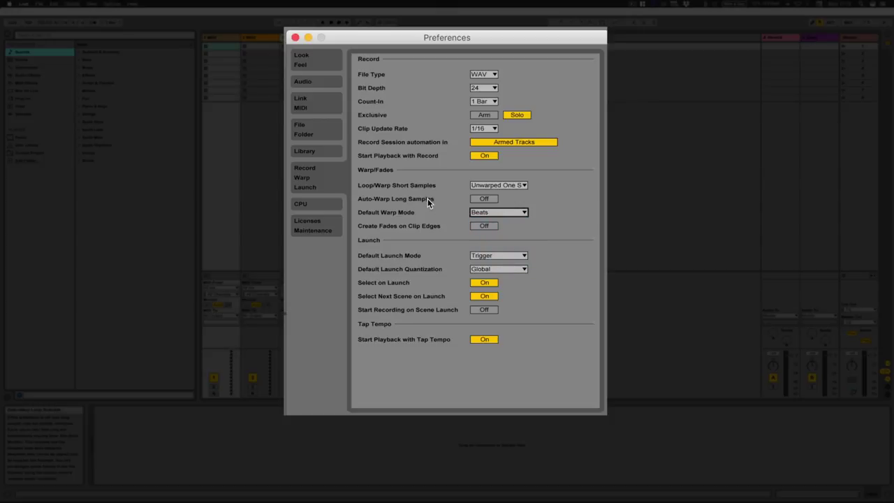
left_click(523, 212)
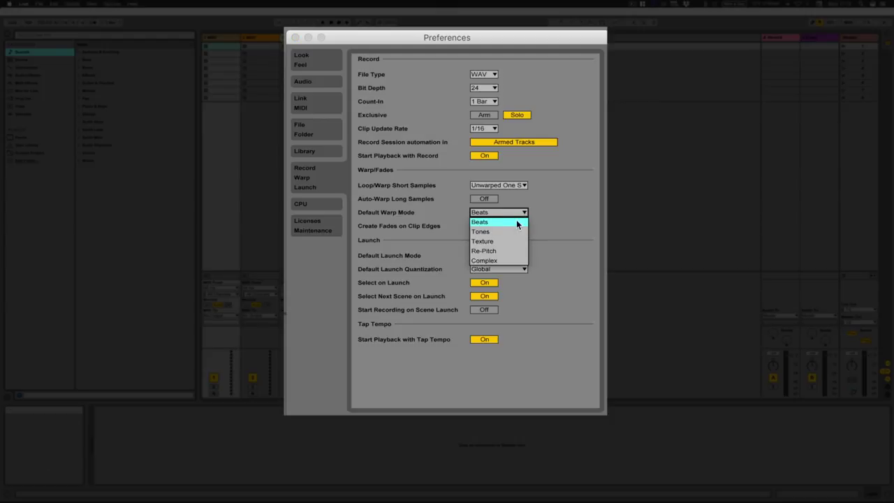
left_click(558, 214)
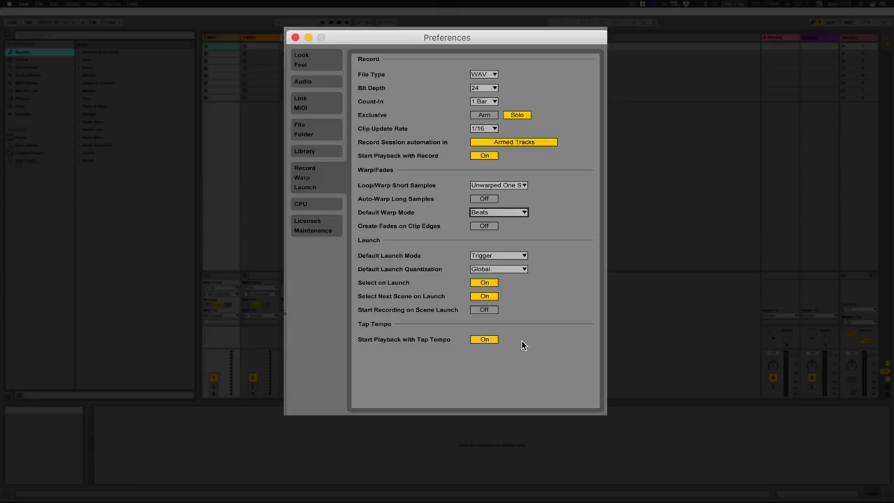
Step: Review the CPU preferences and the Licenses and Maintenance preferences, and close the Preferences window
left_click(315, 204)
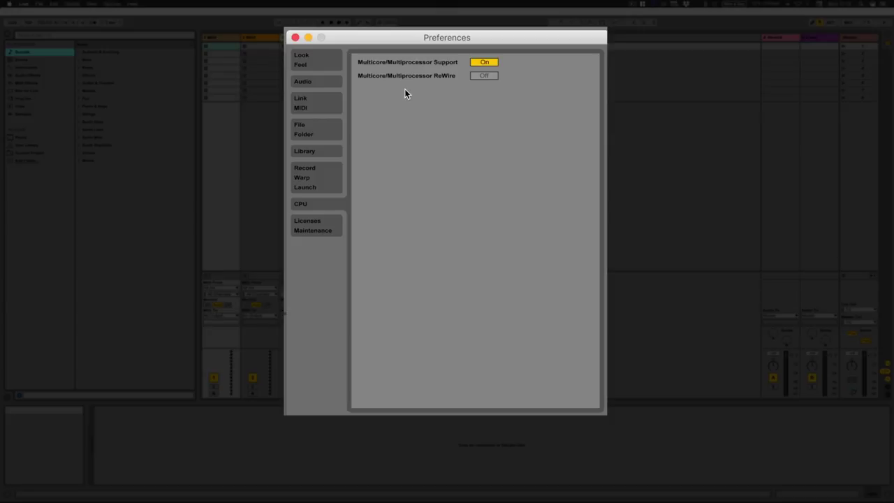
left_click(315, 229)
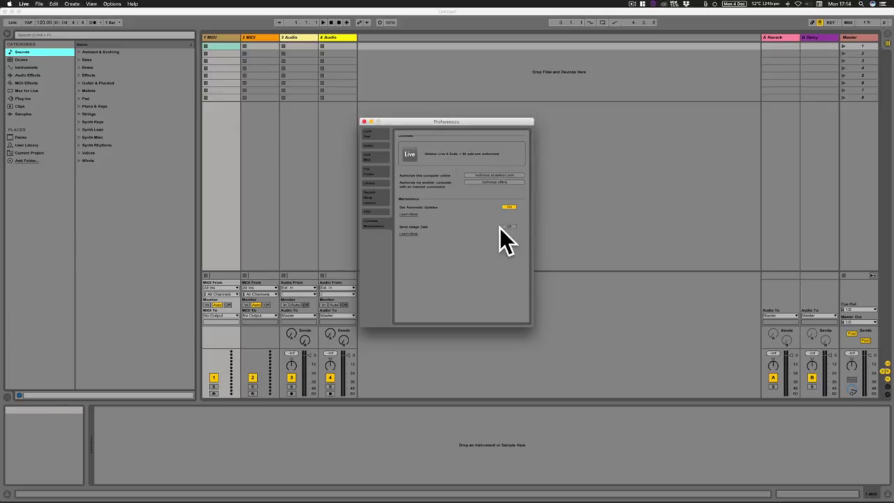
left_click_drag(409, 125, 431, 122)
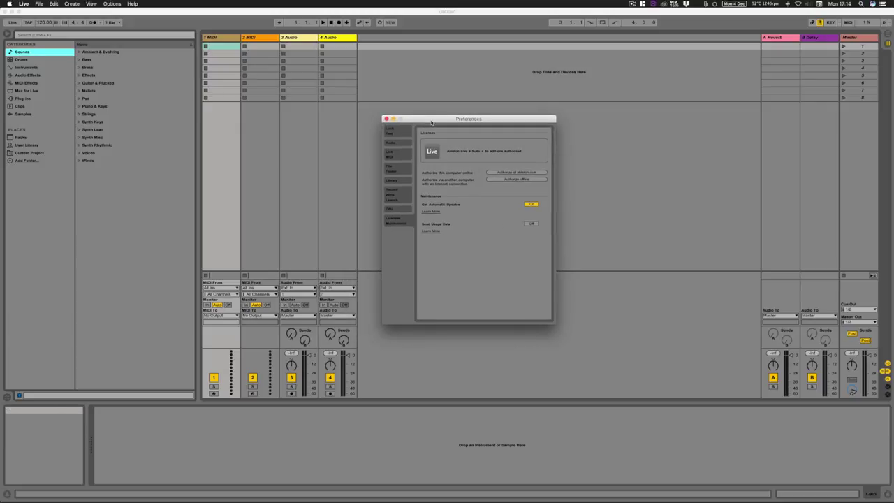
left_click(385, 119)
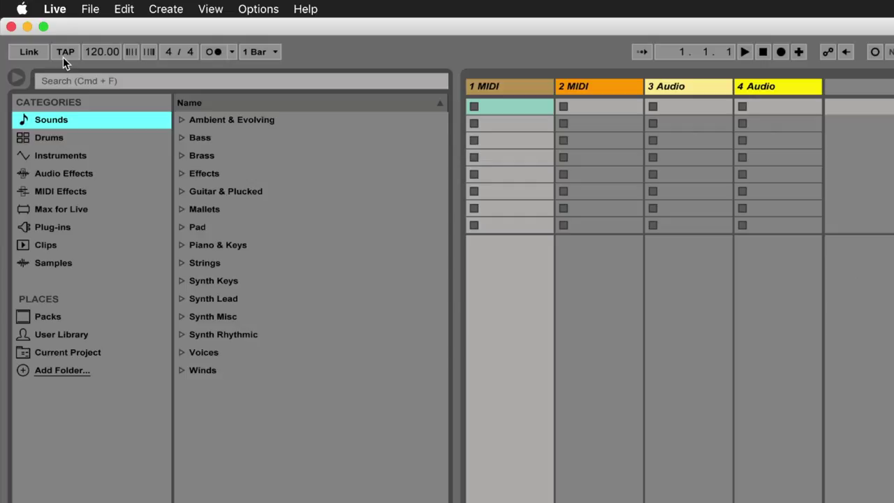
Step: Set the tempo to 125 BPM and turn on the metronome, checking its count-in options
left_click_drag(87, 56, 86, 53)
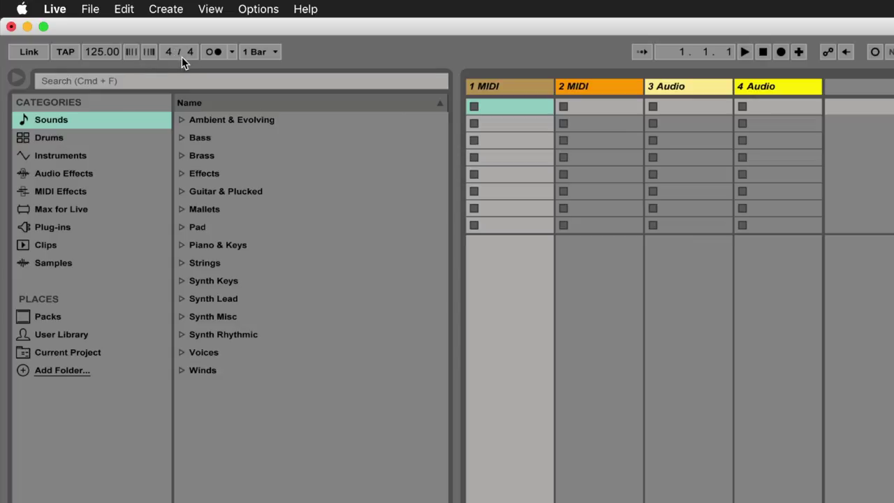
left_click(232, 53)
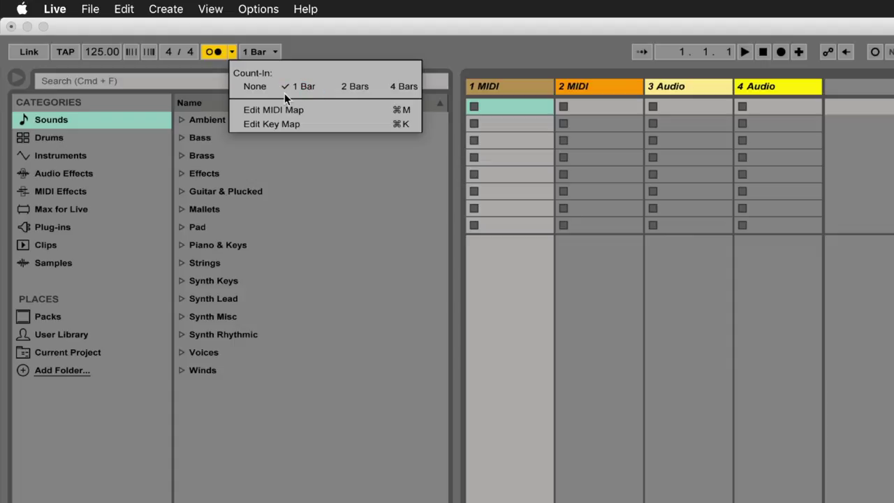
left_click(356, 86)
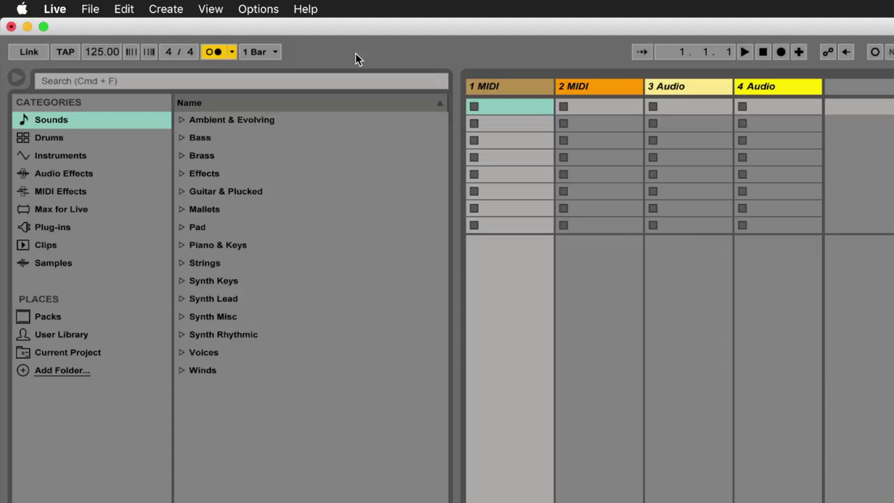
Step: Examine the global launch quantization choices, keeping the quantization at 1 Bar
left_click(273, 52)
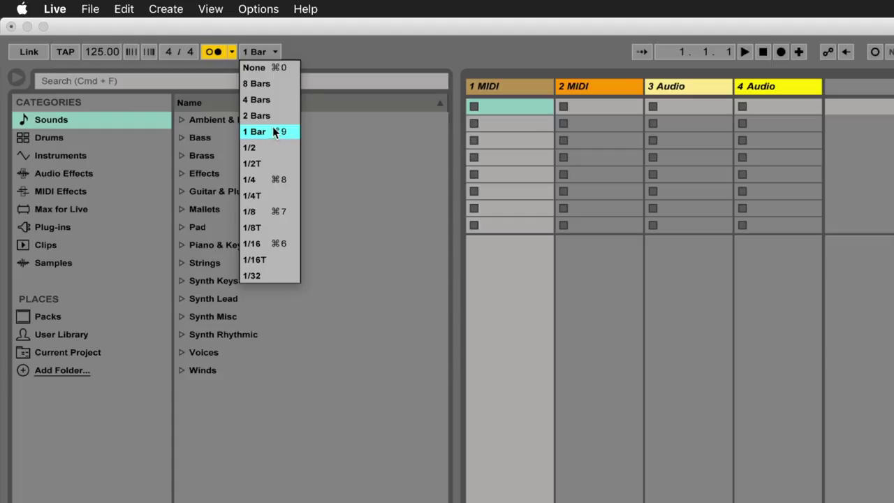
left_click(271, 60)
left_click(264, 53)
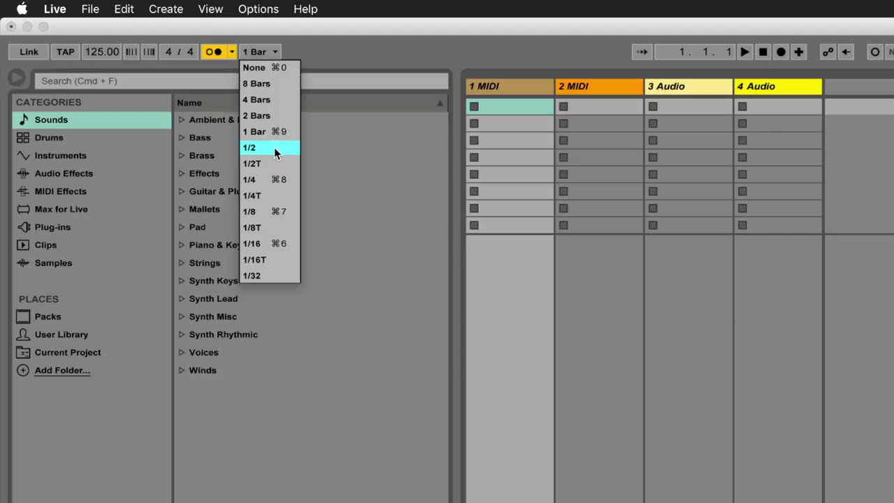
left_click(337, 52)
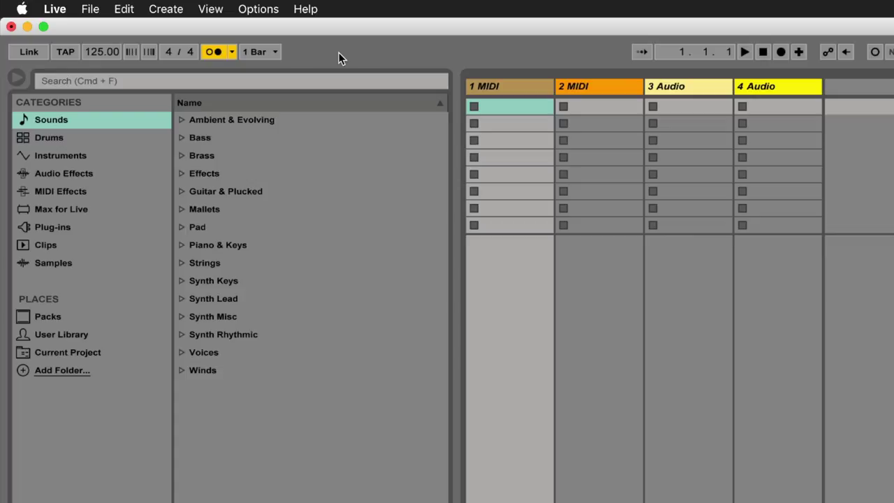
left_click(269, 53)
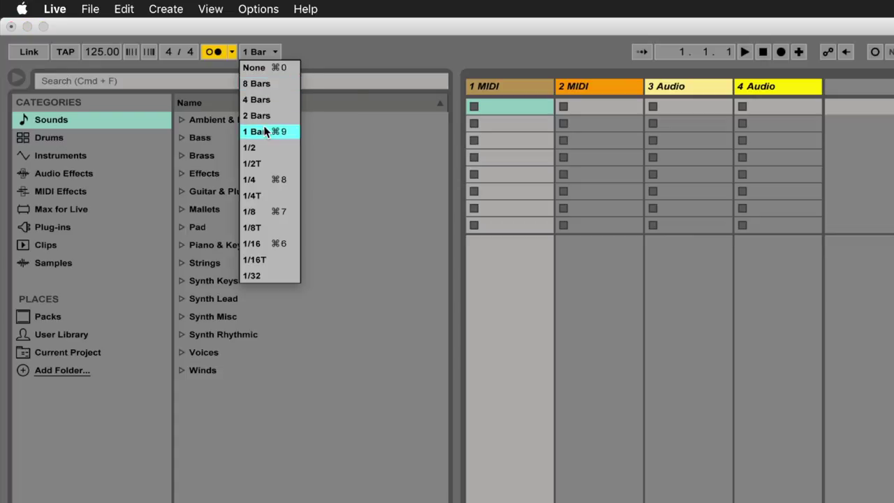
left_click(387, 53)
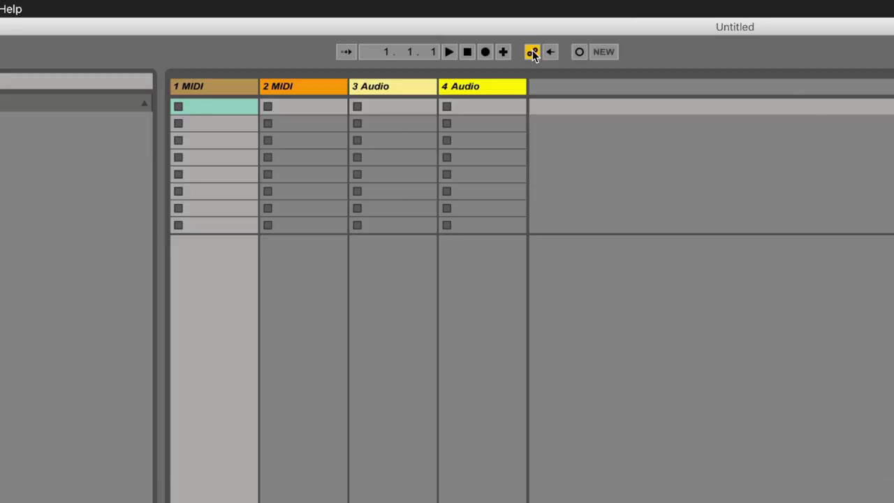
Step: Try the Automation Arm, Draw Mode and Computer MIDI Keyboard switches, returning each to its original state
left_click(533, 54)
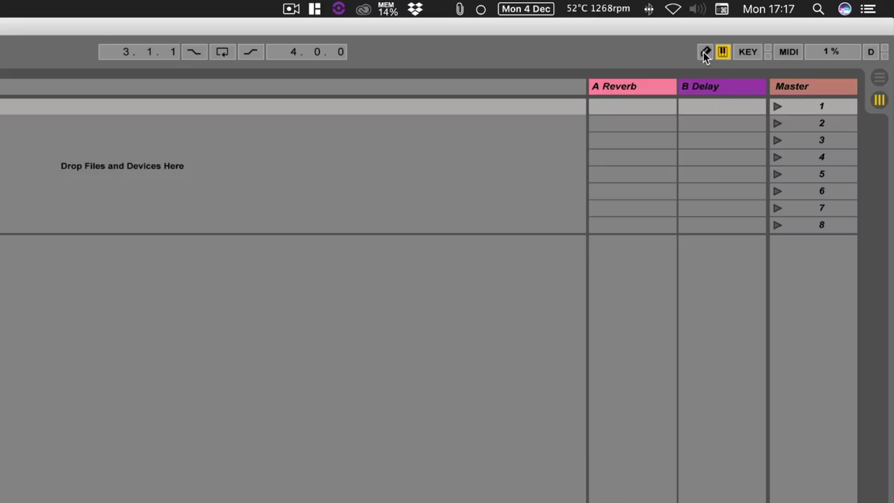
left_click(705, 53)
left_click(722, 54)
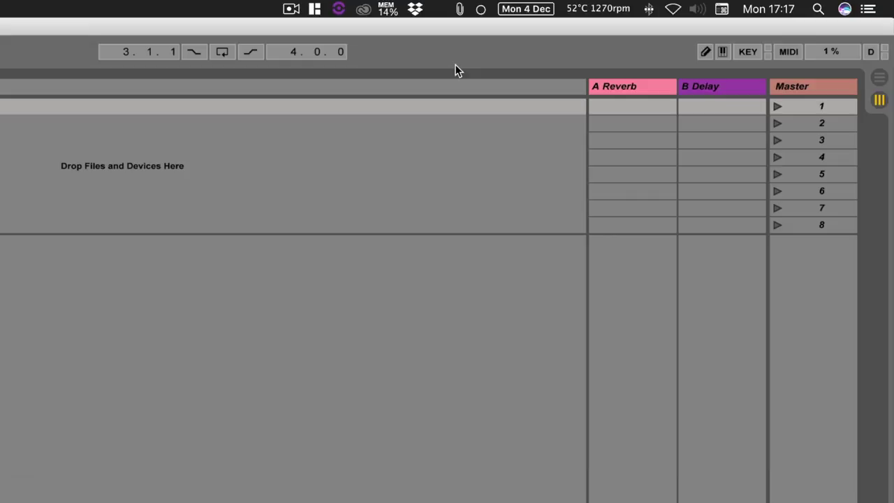
left_click(724, 54)
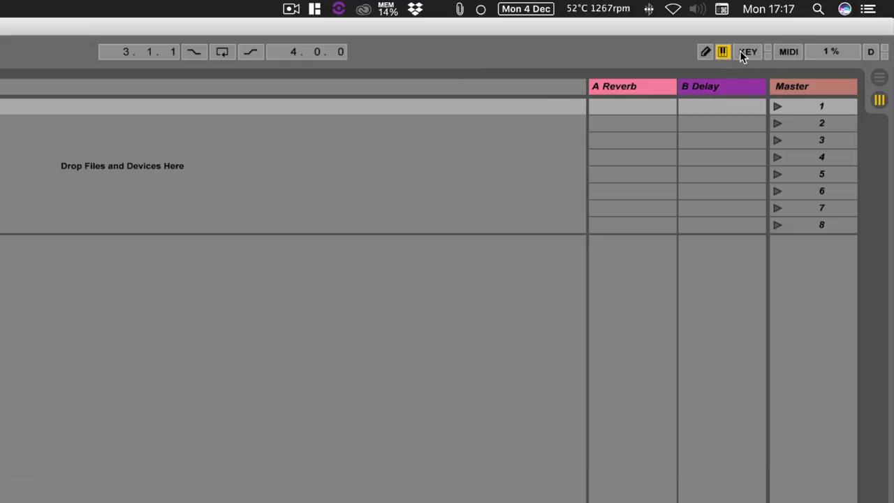
Step: In MIDI mapping mode, assign the Send A knob of track 3 to MIDI control 1/14 and leave the mode
left_click(790, 54)
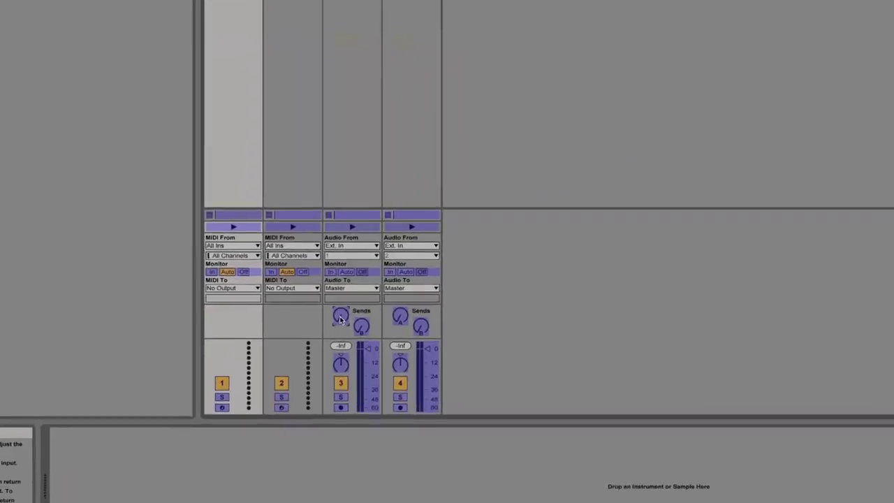
left_click(151, 398)
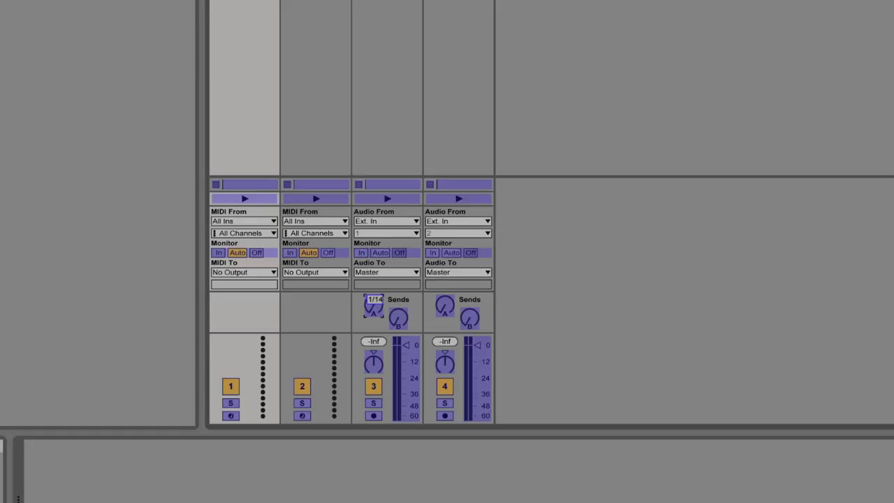
key("ctrl+m")
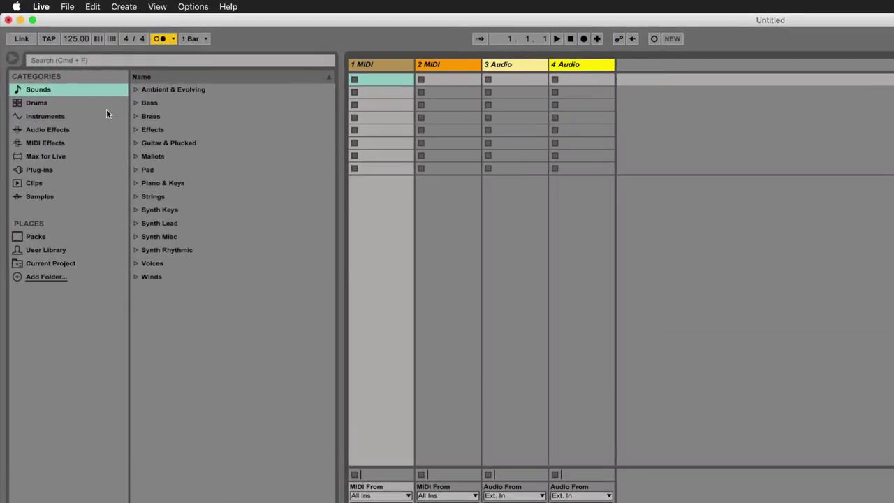
Step: Search the browser for "Drums", check the results in the Sounds and Drums categories, and clear the search
left_click(123, 64)
type("Drum")
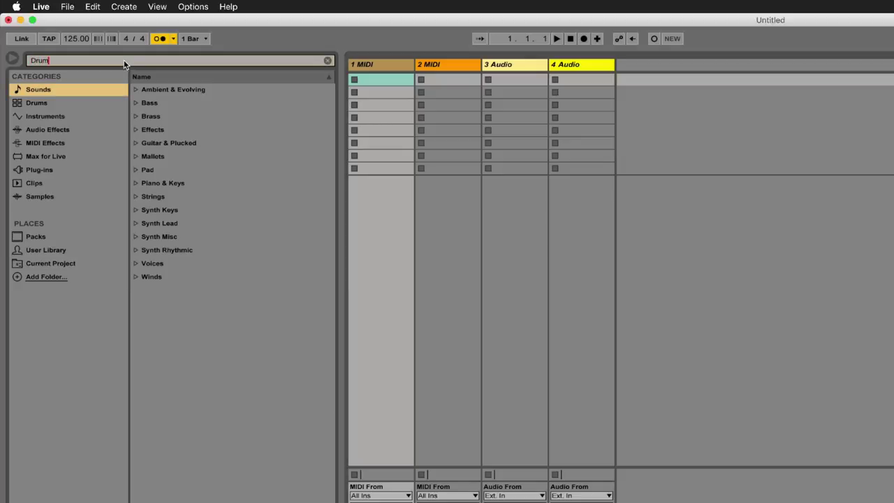
type("s")
left_click(136, 91)
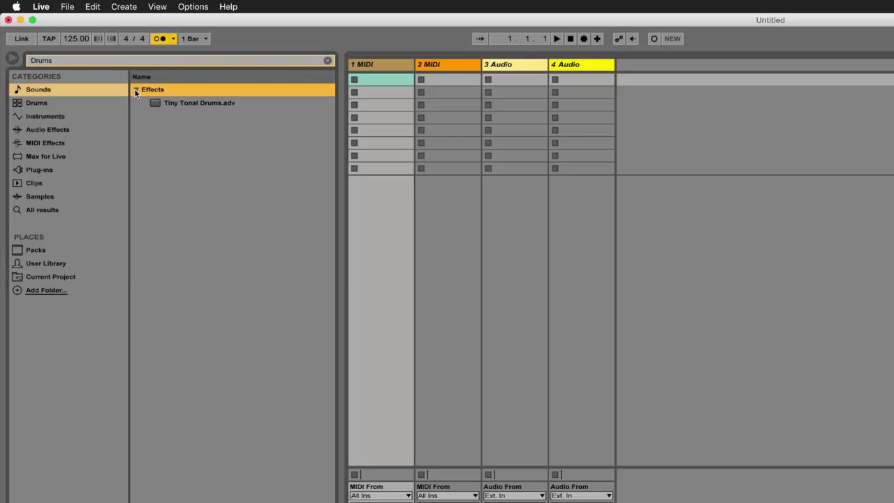
left_click(49, 102)
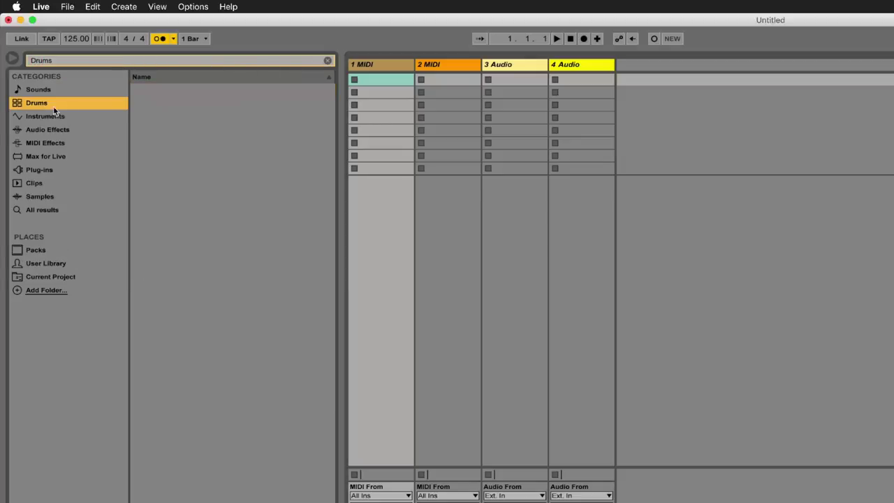
left_click(326, 60)
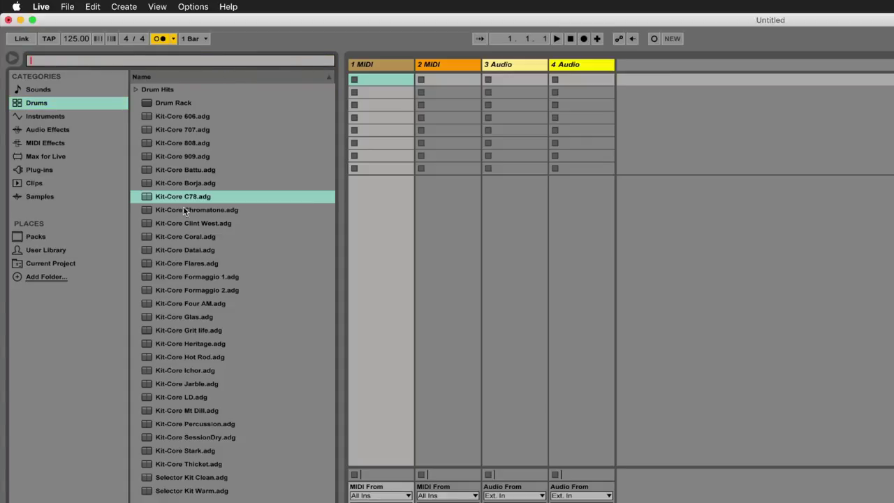
Step: Browse the Sounds and Samples categories, search the samples for "Drum", and clear the search
left_click(11, 89)
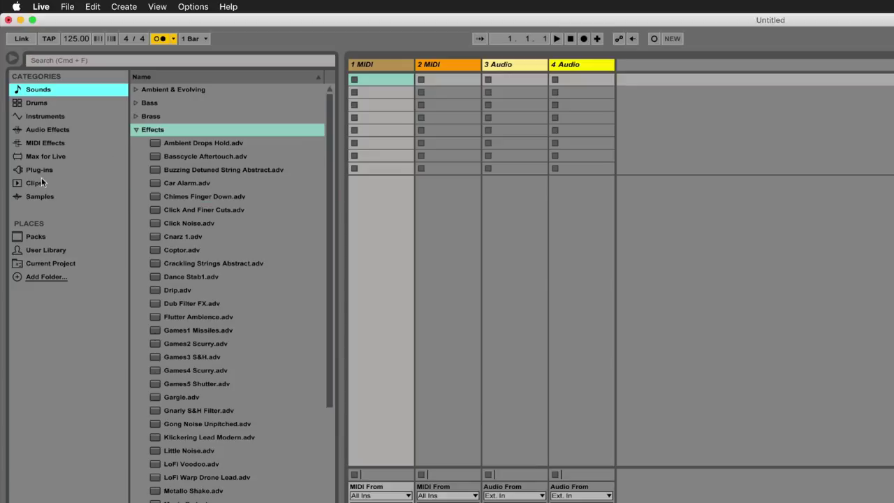
left_click(52, 196)
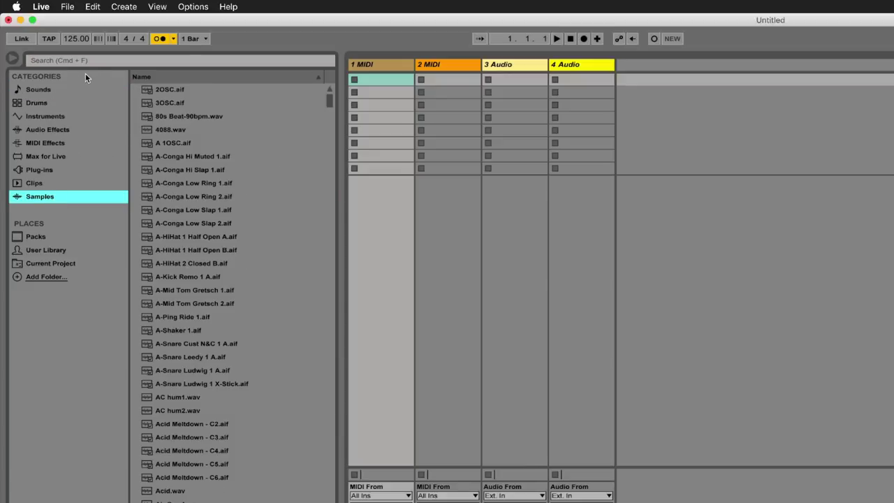
left_click(98, 61)
type("Drum")
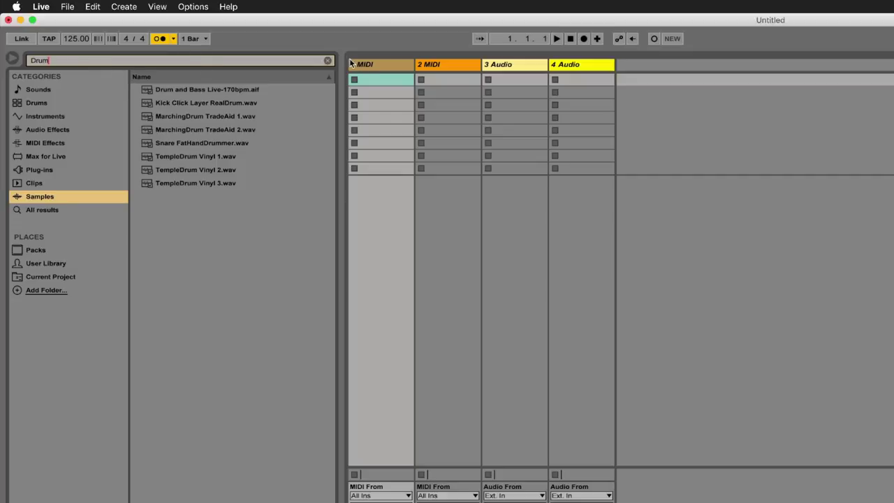
left_click(328, 61)
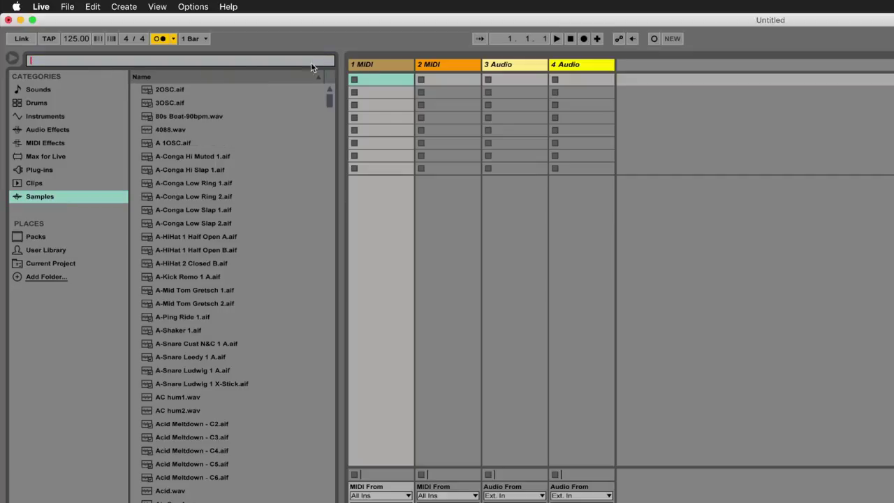
Step: Hide the browser, show it again, and make it narrower to give the track area more room
left_click(12, 60)
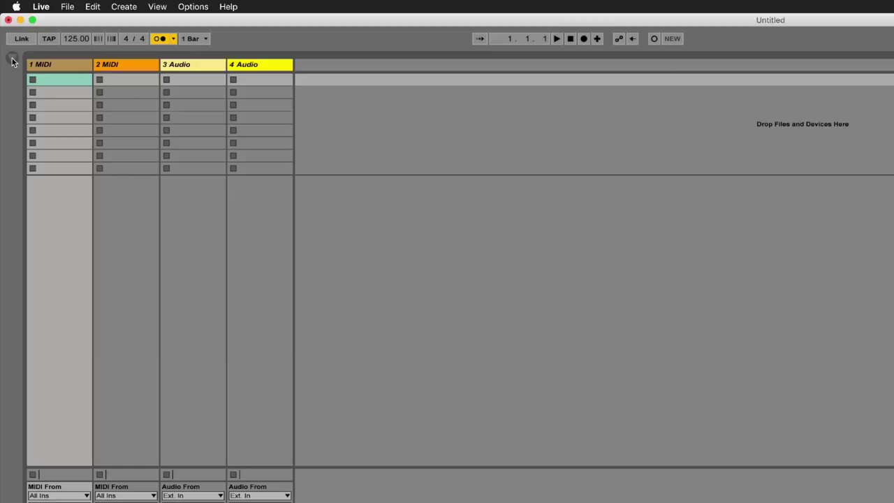
left_click(12, 60)
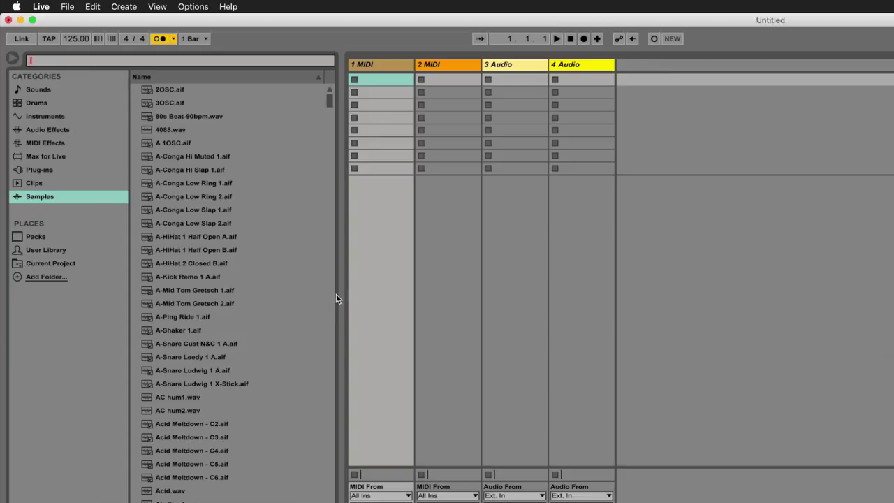
left_click_drag(339, 293, 280, 296)
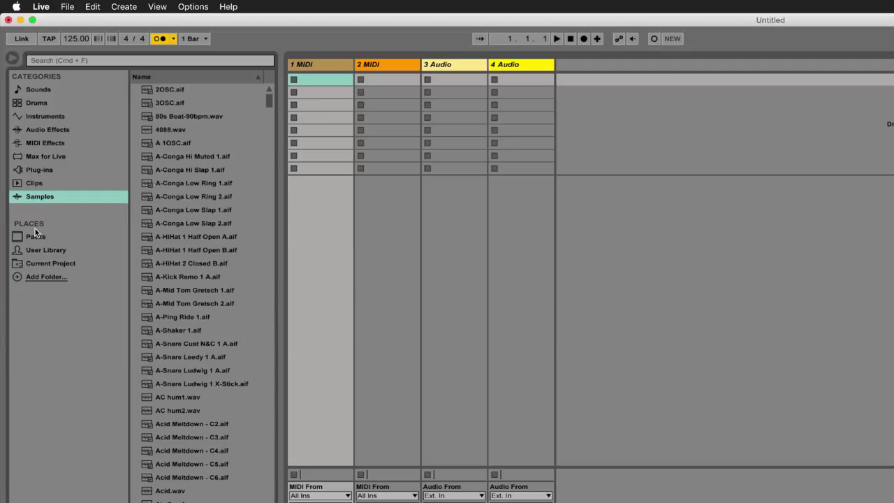
Step: Browse the contents of the User Library, Current Project and Packs places in the browser
left_click(54, 250)
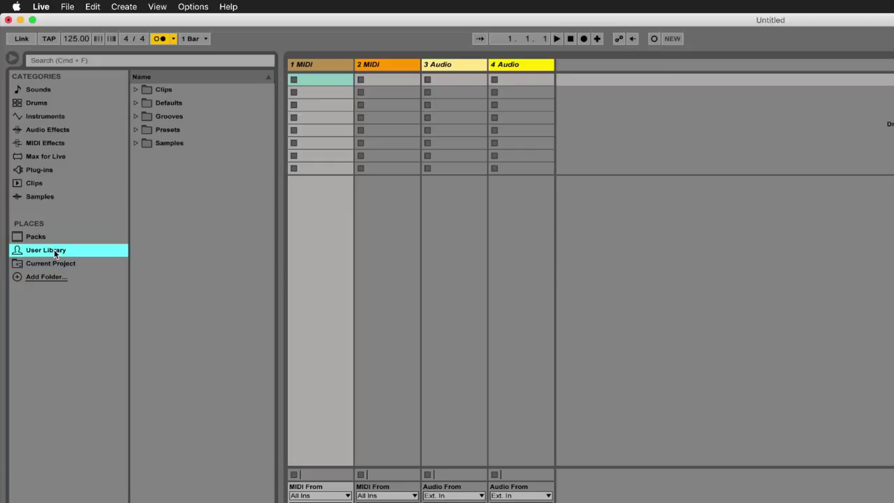
left_click(47, 262)
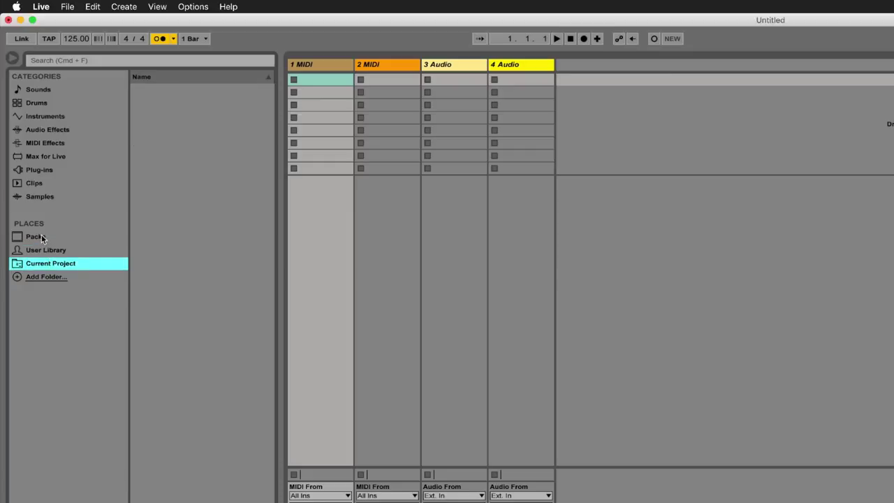
left_click(41, 238)
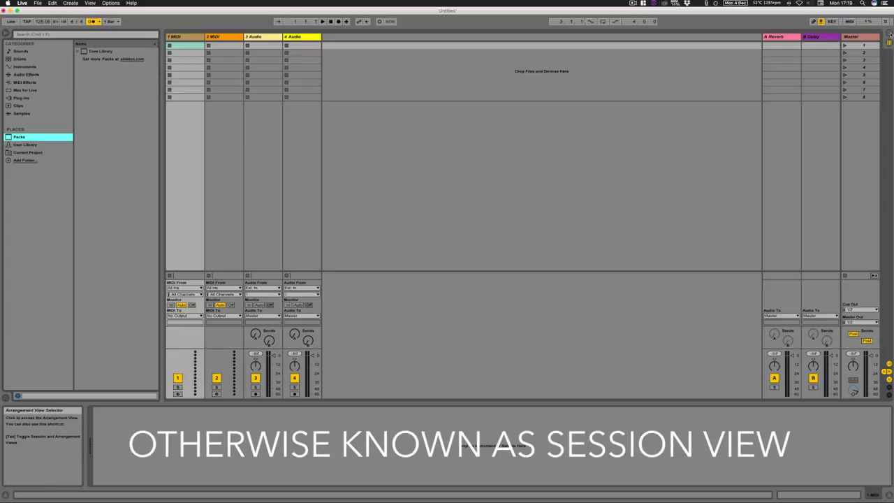
Step: Switch back and forth between Arrangement View and Session View, finishing in Session View
left_click(889, 33)
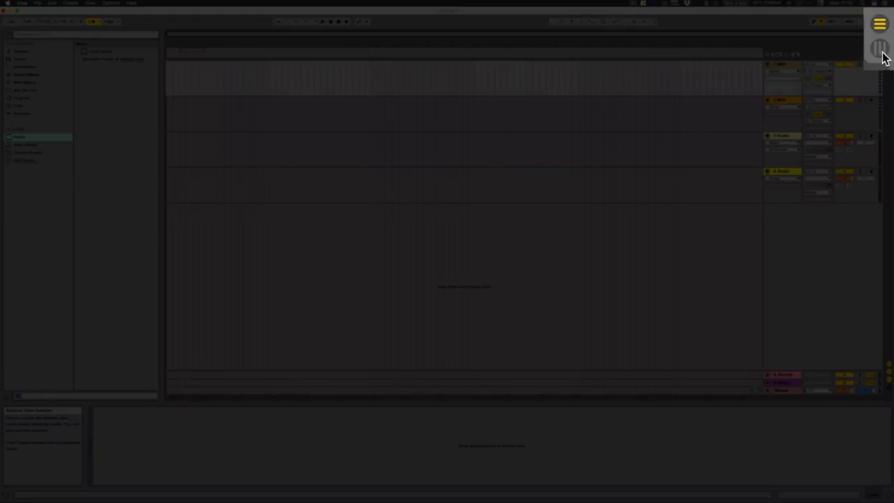
left_click(887, 45)
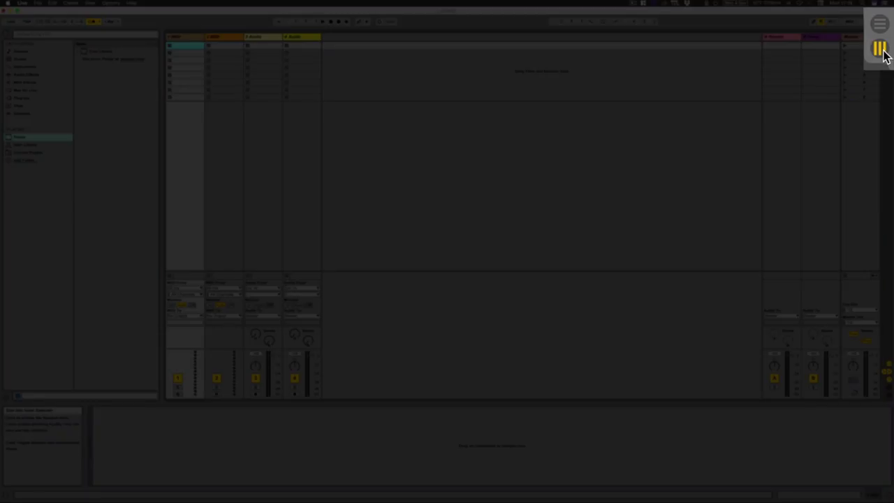
left_click(879, 27)
left_click(881, 50)
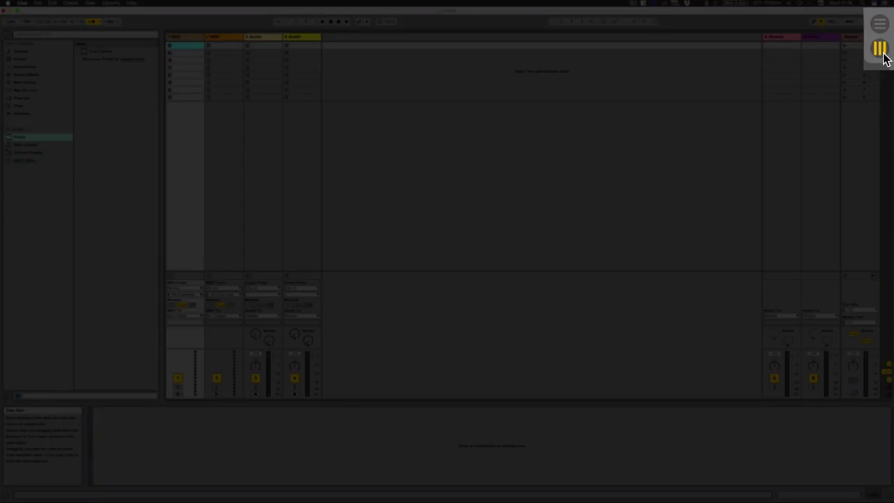
left_click(882, 26)
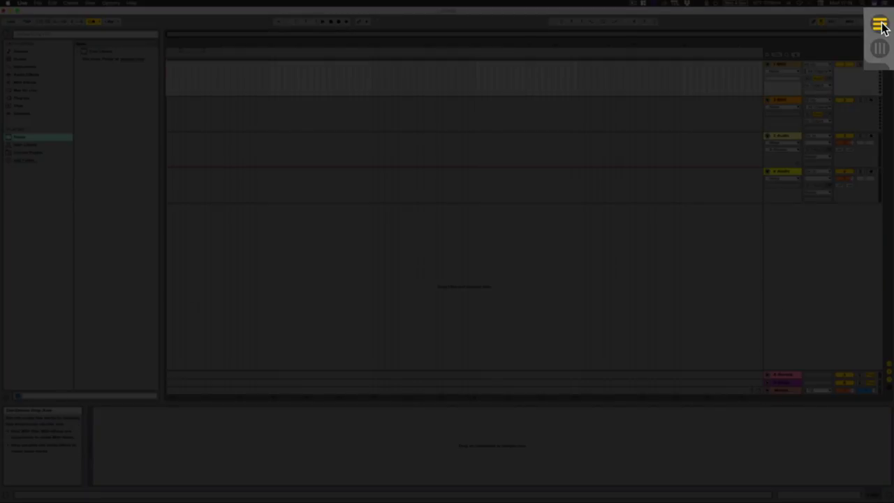
left_click(878, 50)
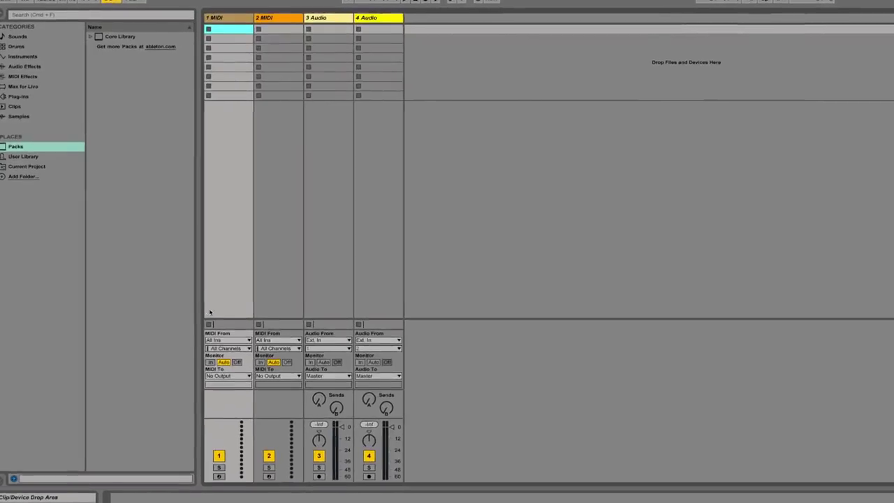
Step: Set the MIDI input of track 1 to KOMPLETE KONTROL S49 (Port 1) and of track 2 to USB Uno MIDI Interface
left_click(249, 341)
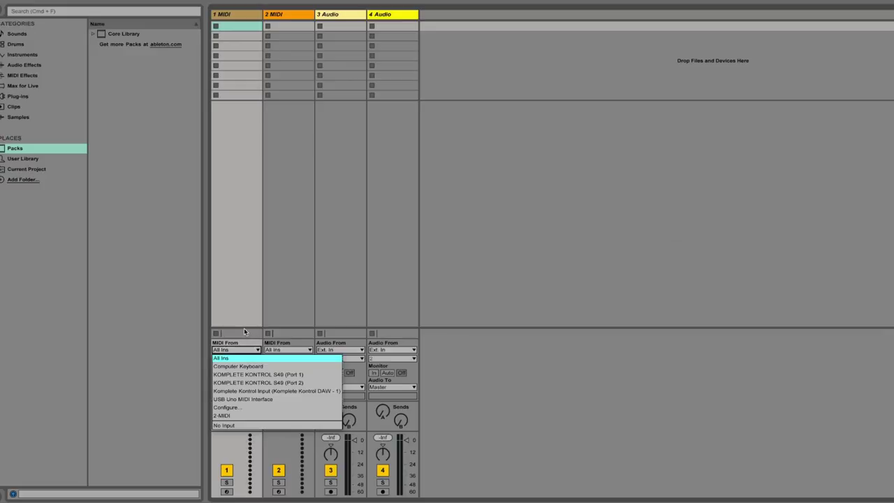
left_click(235, 374)
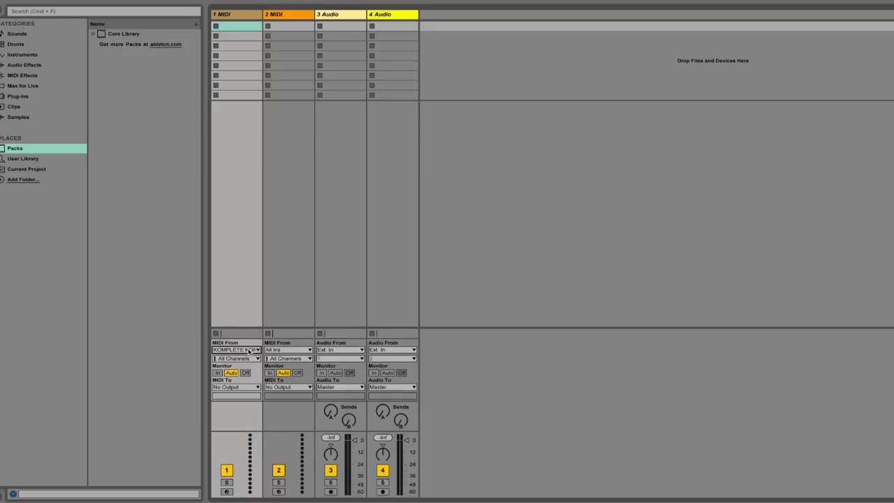
left_click(308, 353)
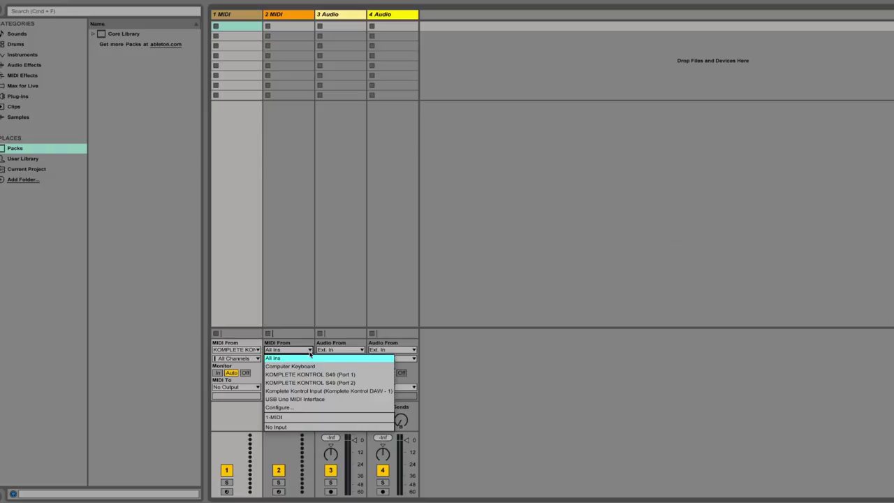
left_click(315, 400)
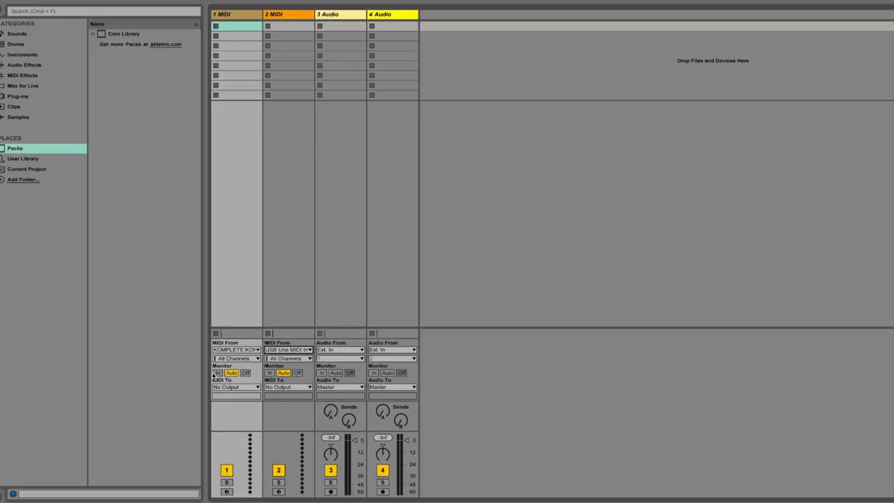
Step: Review the MIDI output options of track 1 and the audio input source options of track 3
left_click(257, 387)
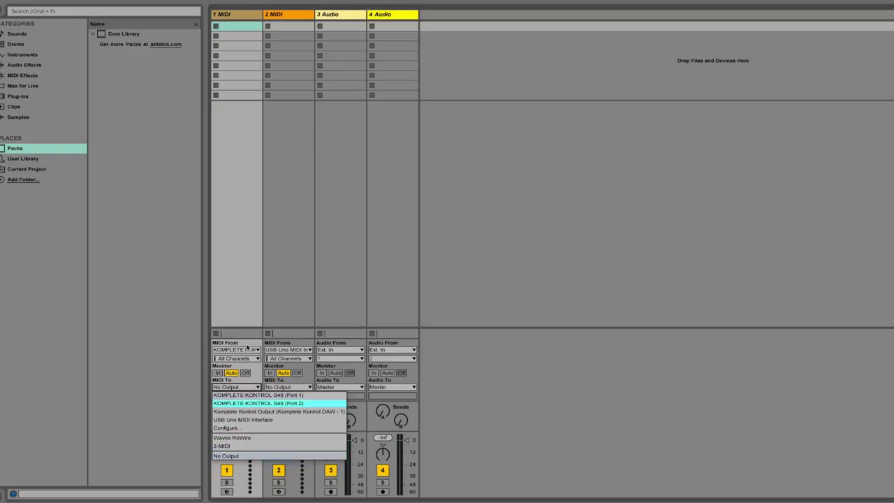
left_click(244, 284)
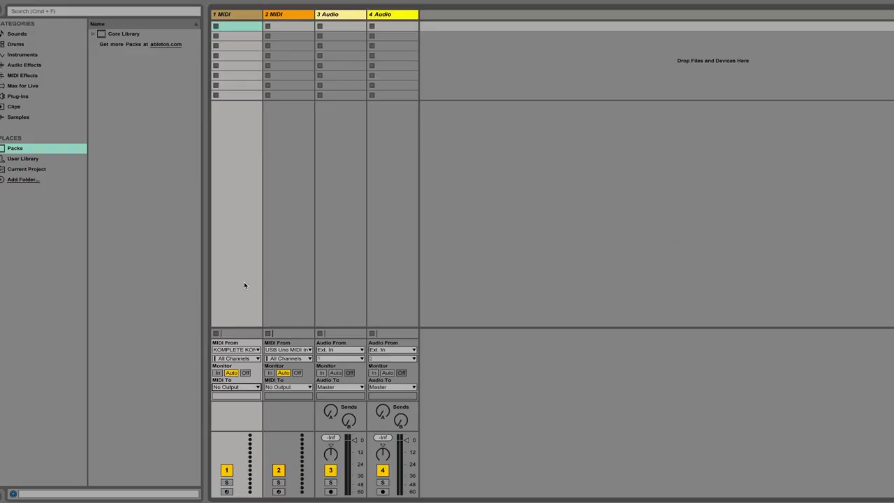
left_click(347, 15)
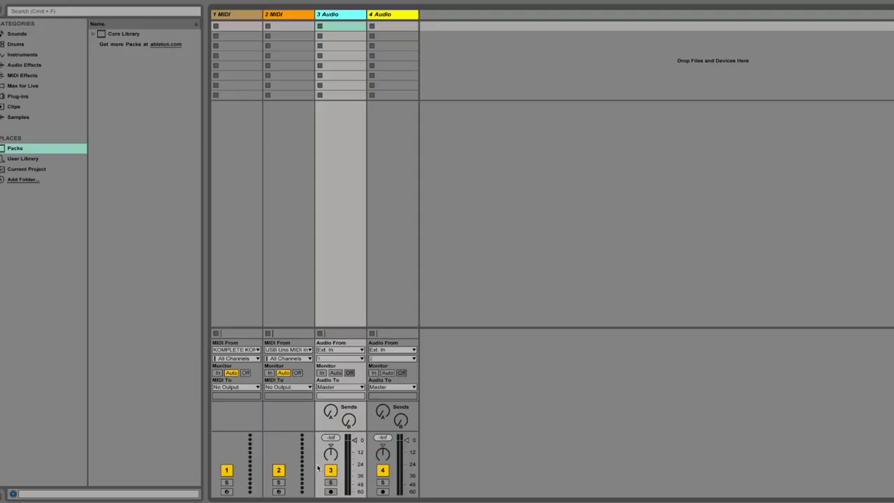
left_click(362, 350)
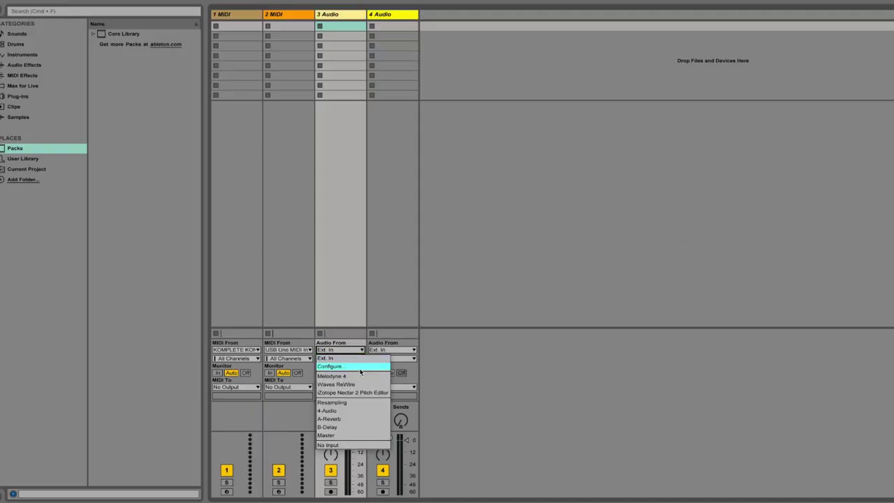
left_click(342, 294)
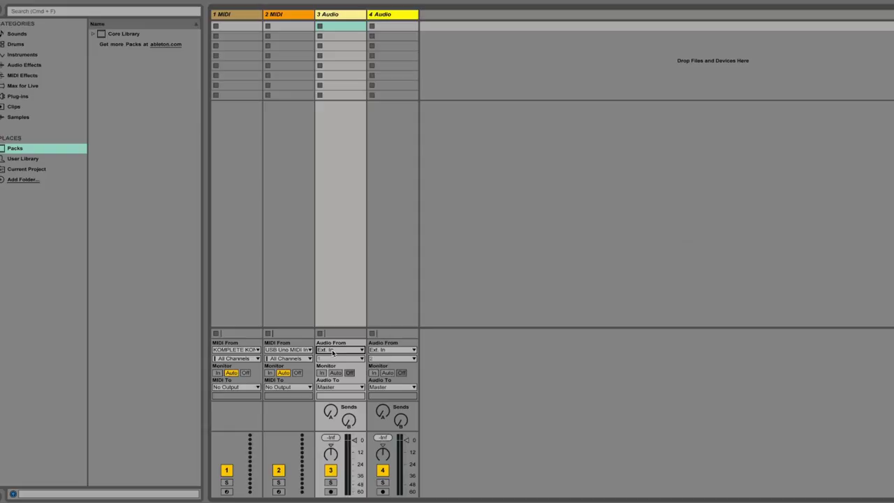
left_click(332, 352)
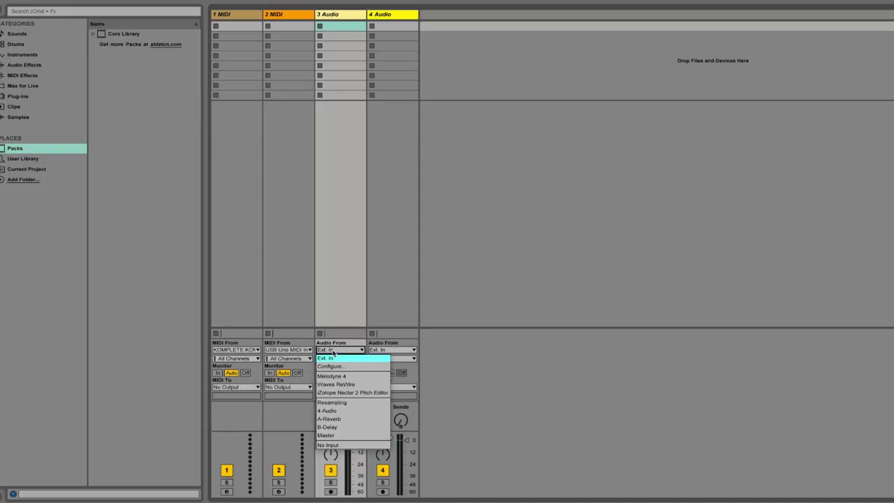
left_click(336, 308)
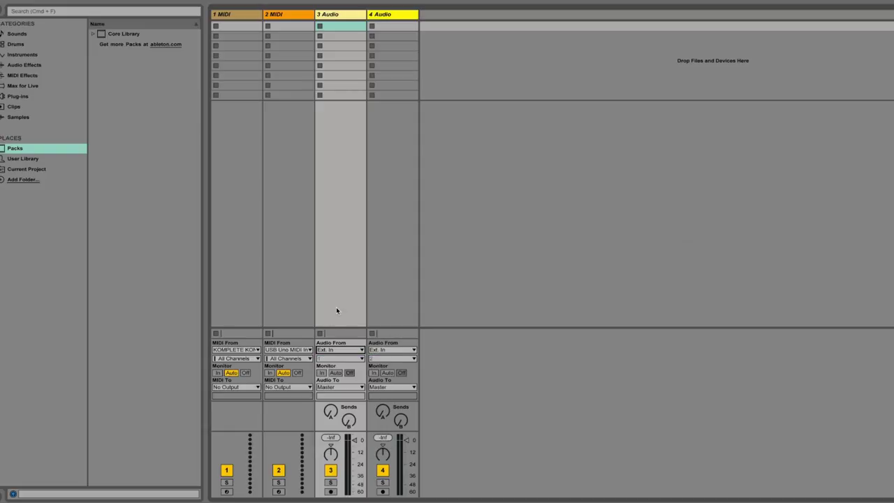
Step: Review the input channel choices and the audio output routing options of track 3
left_click(340, 359)
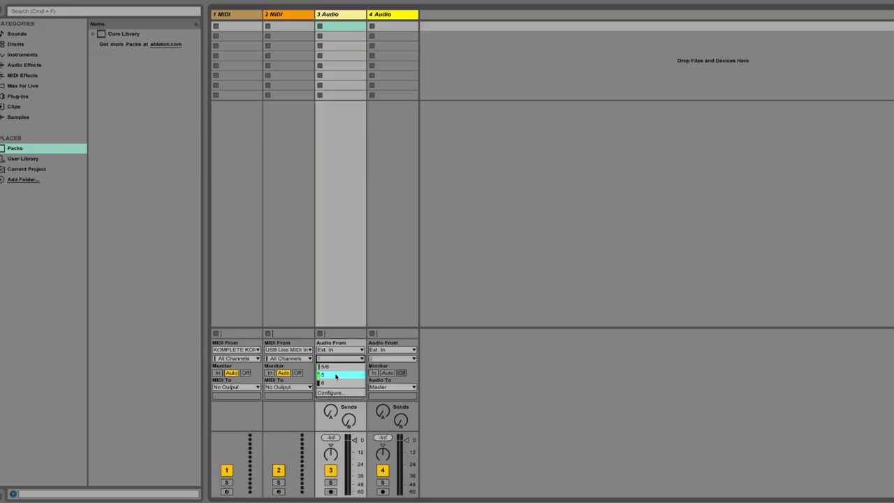
left_click(350, 360)
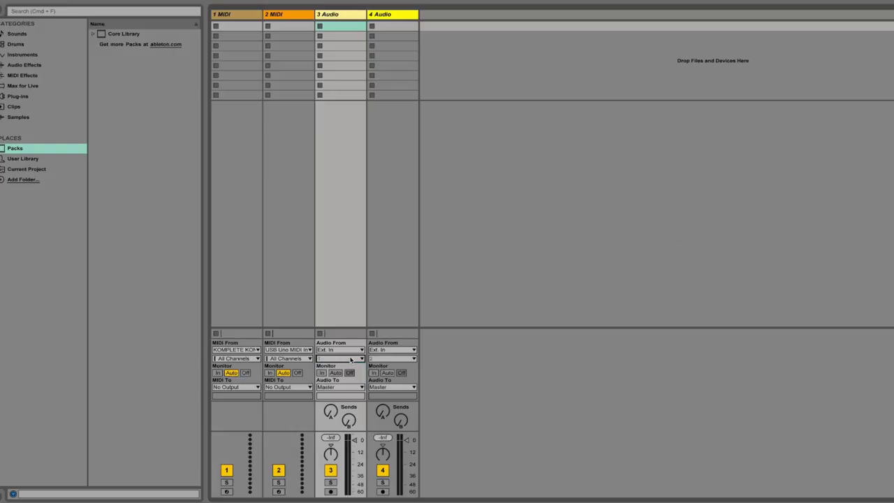
left_click(350, 360)
left_click(340, 387)
left_click(340, 387)
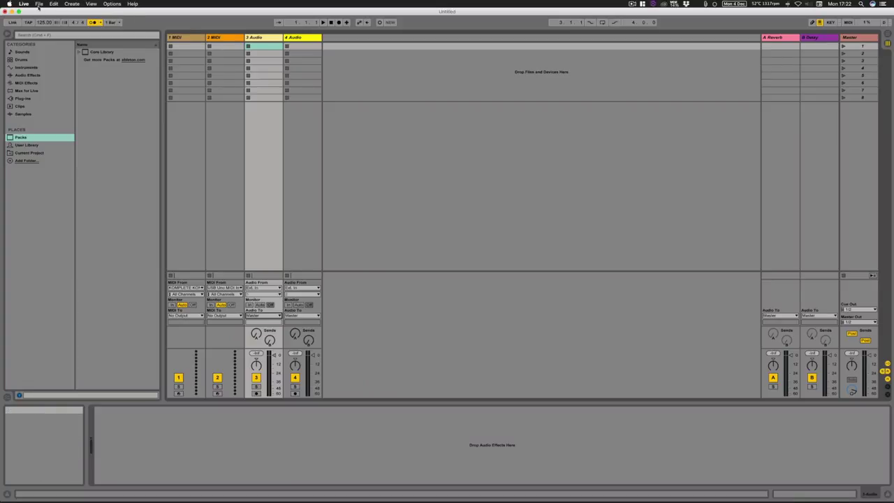
Step: Look over the commands for inserting tracks, and inspect the A Reverb and B Delay return tracks and the Master track
left_click(72, 4)
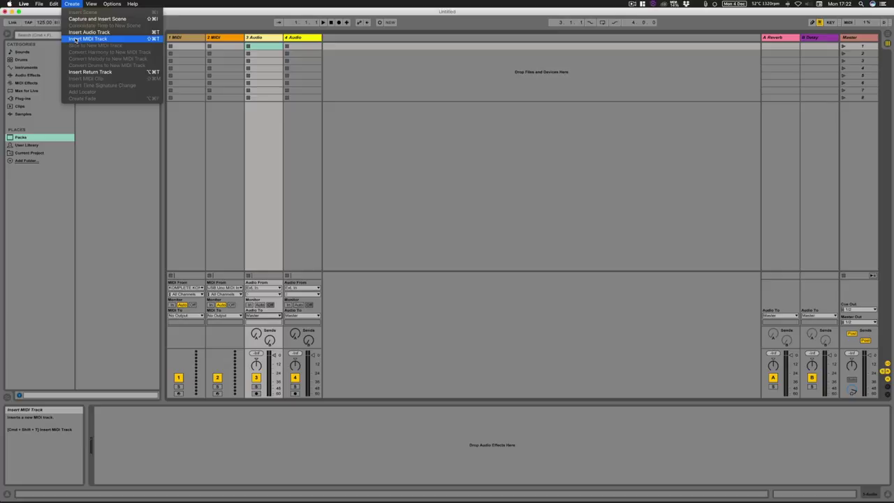
left_click(212, 14)
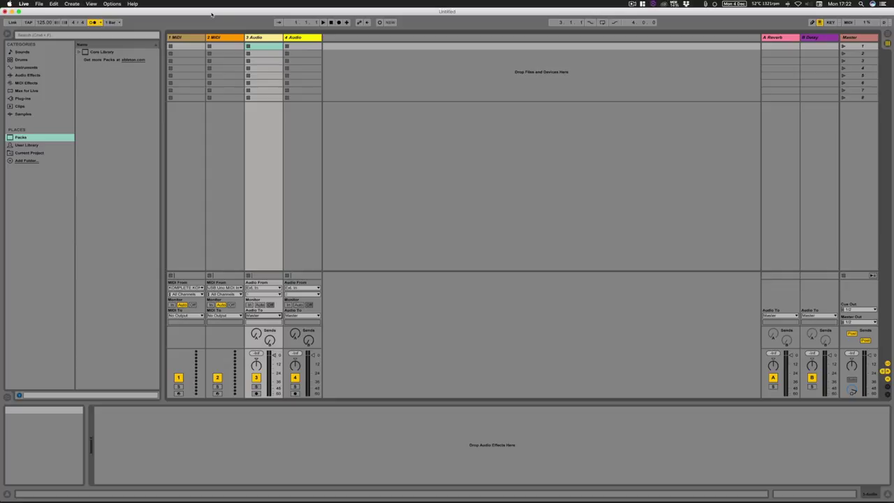
left_click(780, 38)
left_click(828, 39)
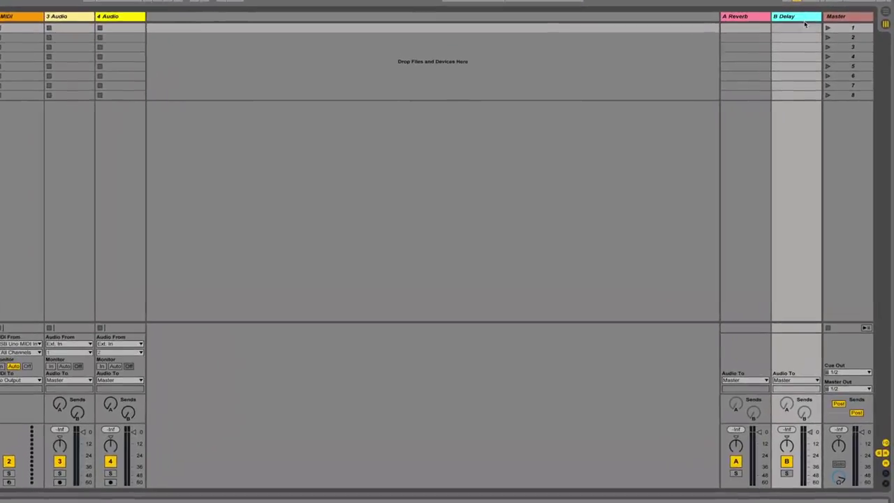
left_click(757, 20)
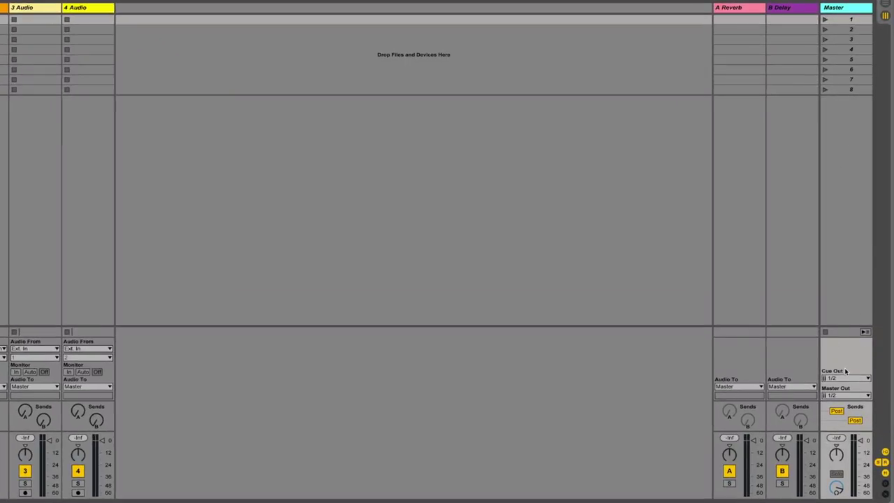
Step: Audition A-Conga Hi Muted 1.aif from the Samples category, turning the preview volume down to -inf dB and back up
left_click(836, 488)
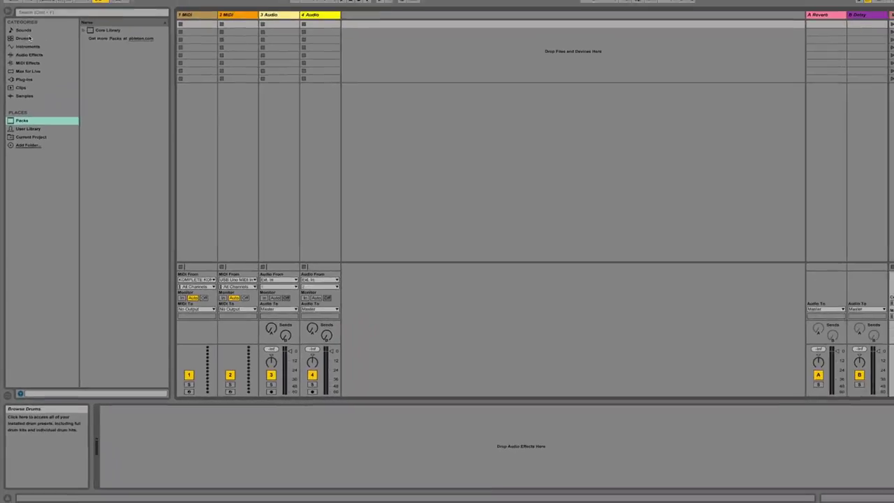
left_click(22, 52)
left_click(25, 114)
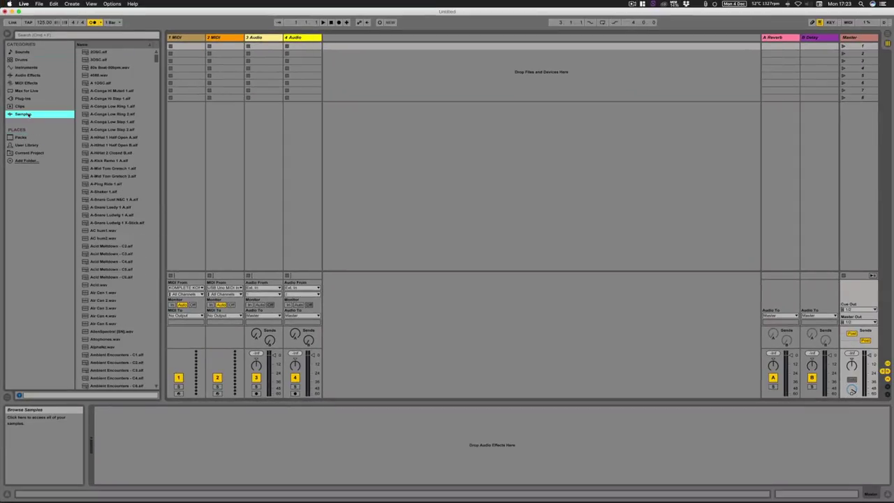
left_click(98, 90)
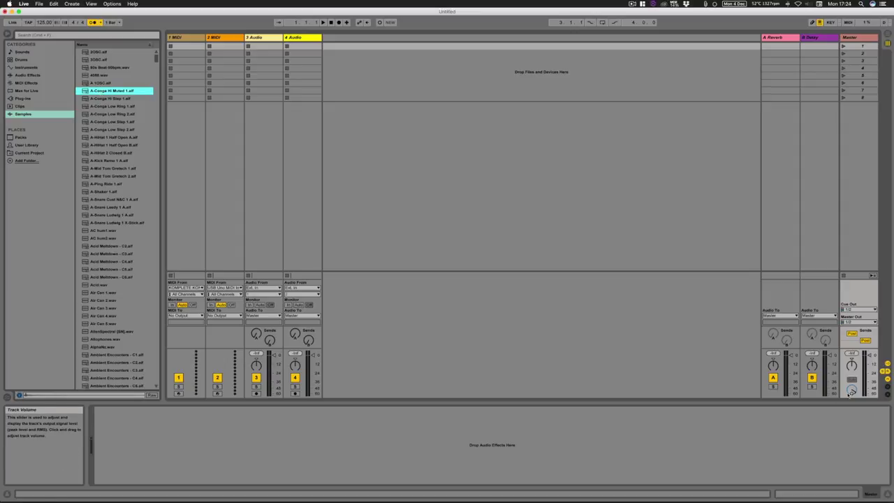
left_click_drag(851, 389, 852, 391)
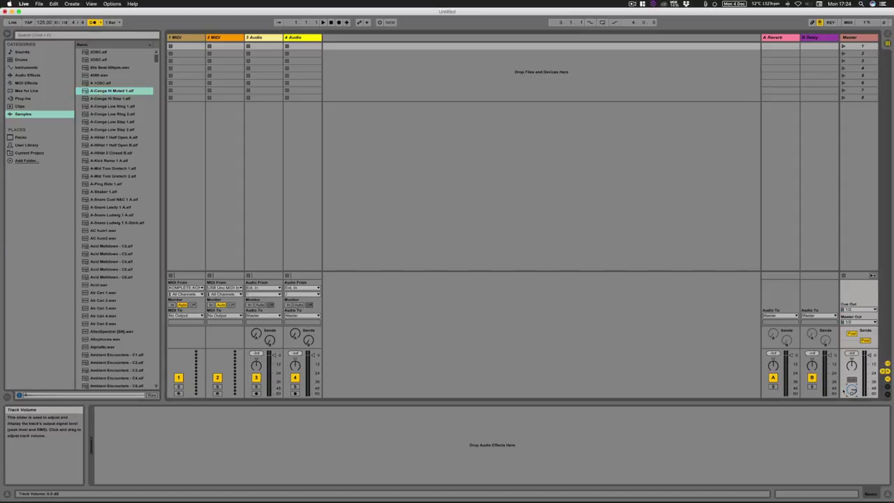
left_click(101, 93)
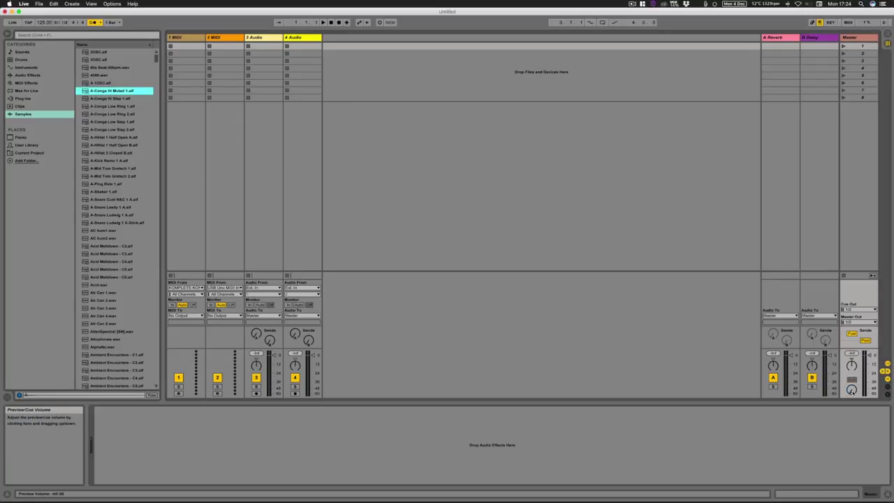
left_click(851, 390)
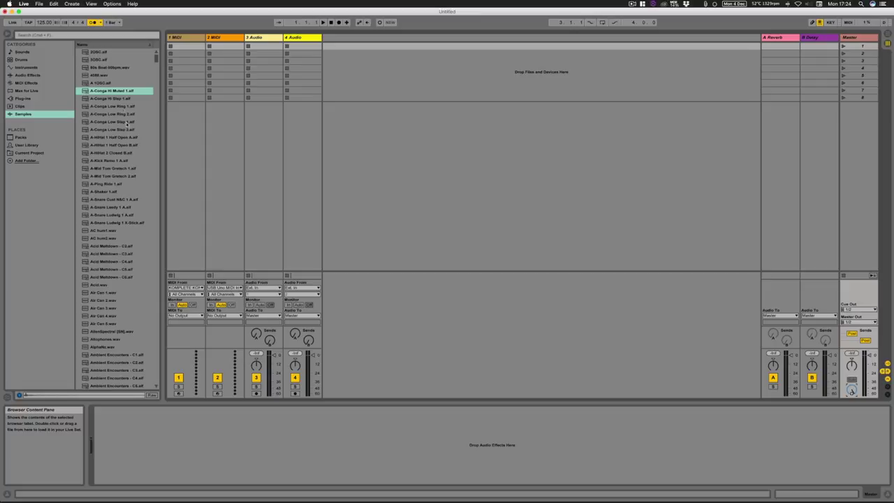
Step: Audition A-Conga Hi Muted 1.aif and compare the device areas of audio track 3 and MIDI track 2
left_click(119, 91)
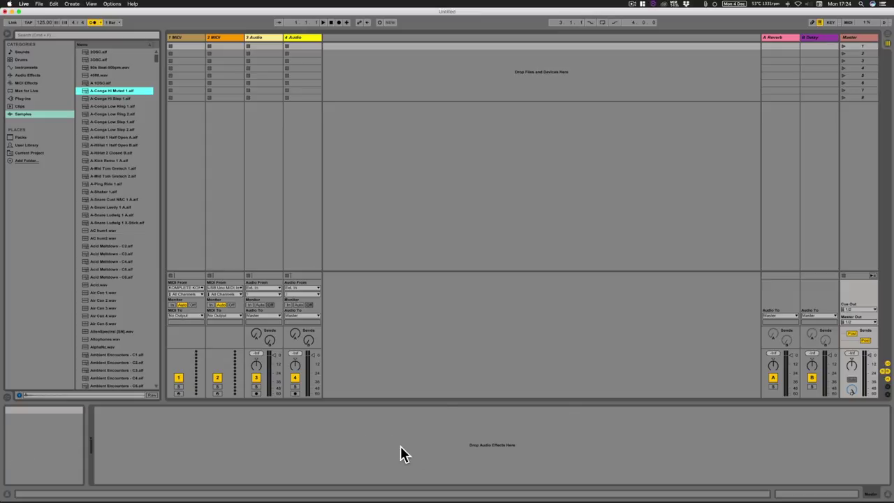
left_click(268, 42)
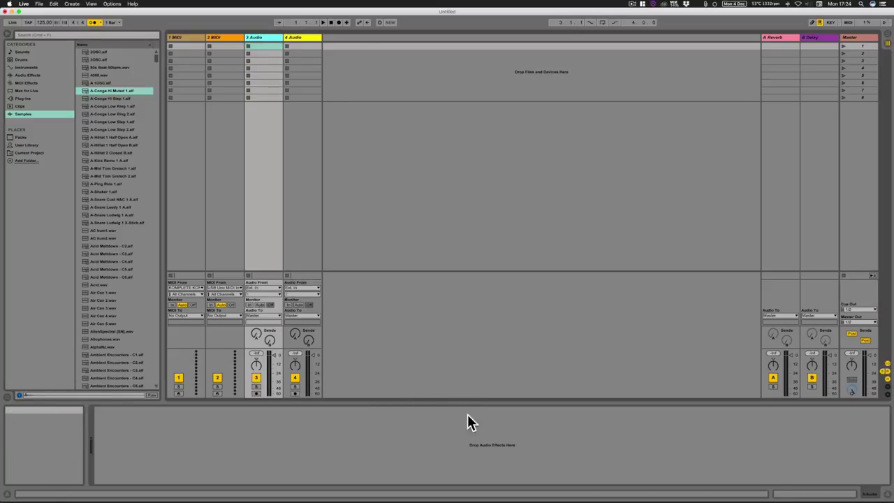
left_click(224, 42)
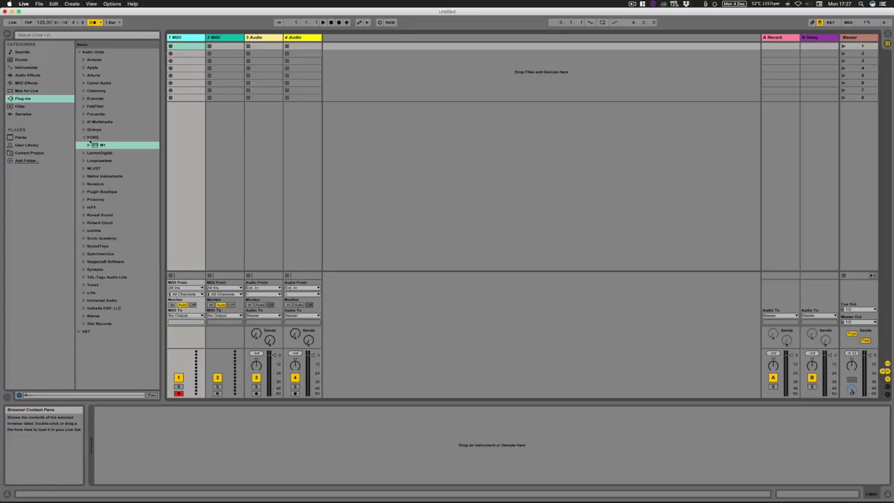
Step: Load the KORG M1 Audio Unit instrument onto MIDI track 1 and move its plug-in window clear of the mixer
left_click(85, 138)
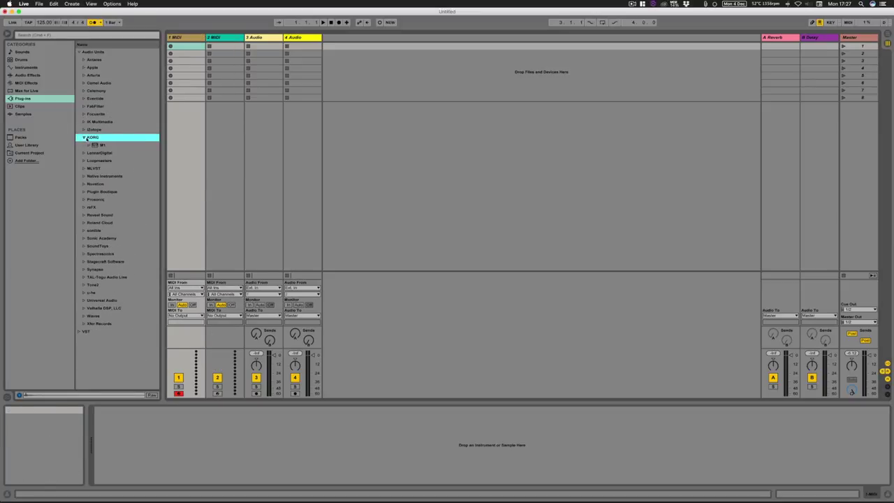
left_click(94, 145)
left_click_drag(233, 432, 233, 431)
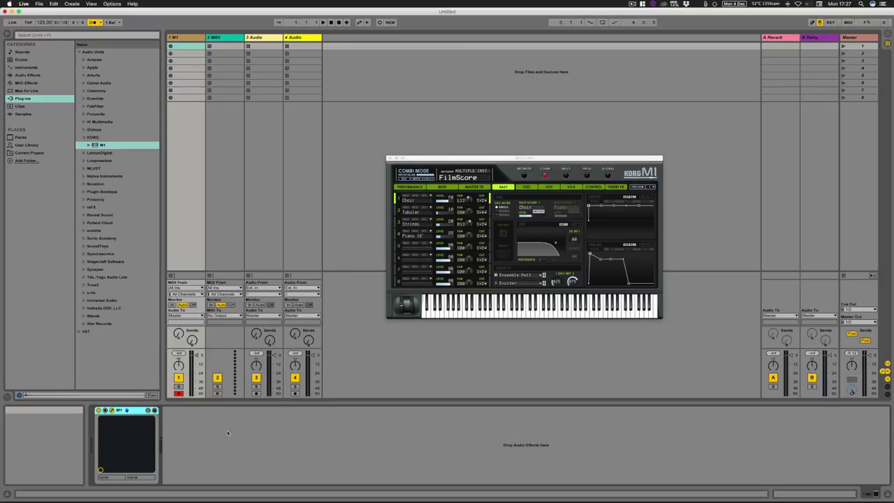
left_click_drag(485, 159, 444, 113)
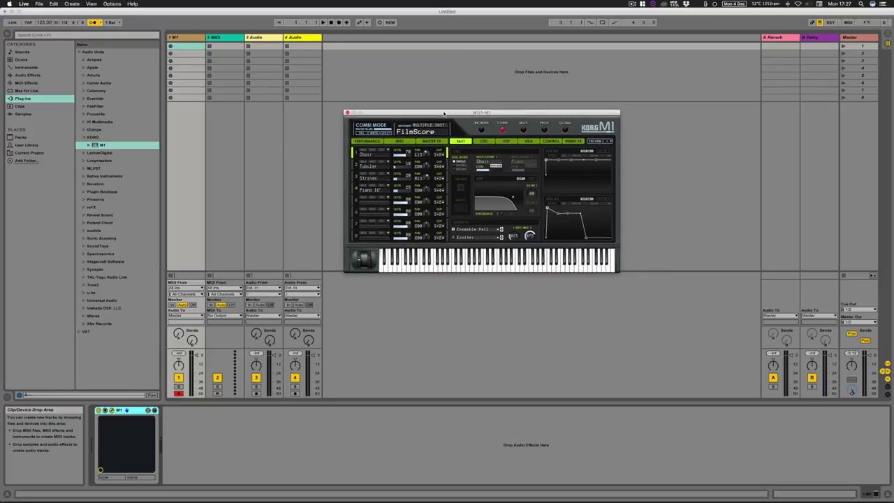
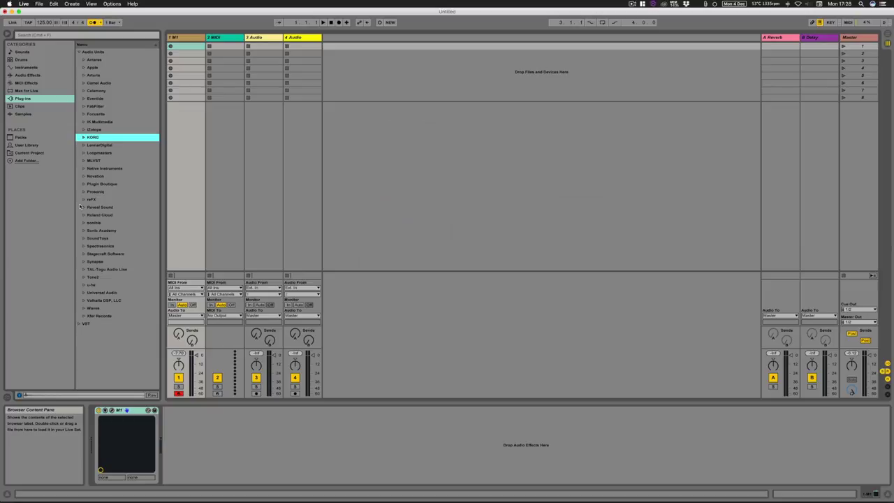
Step: Add the FabFilter FF Pro-C 2 compressor after M1 in track 1's device chain and reposition its window
left_click(83, 106)
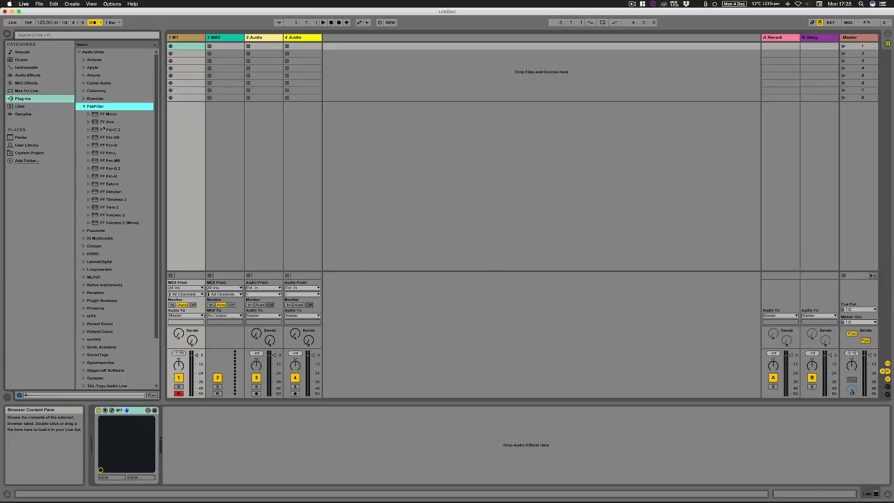
left_click_drag(99, 130, 242, 422)
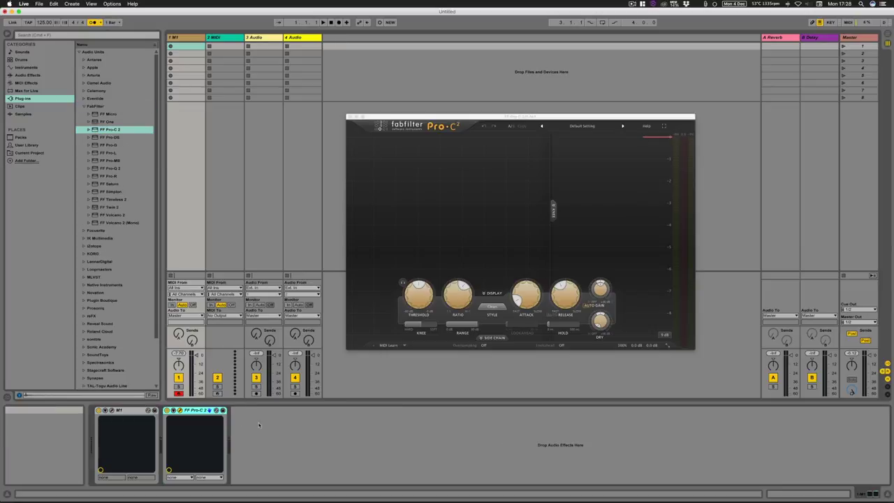
left_click_drag(544, 118, 556, 97)
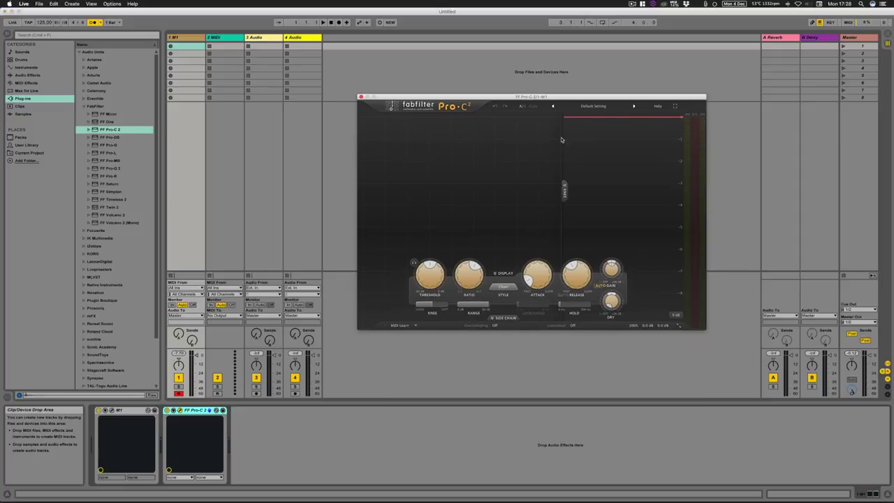
Step: Load the 34ms Look-Ahead preset in FF Pro-C 2 and close the plug-in window
left_click(593, 106)
mouse_move(584, 154)
left_click(641, 156)
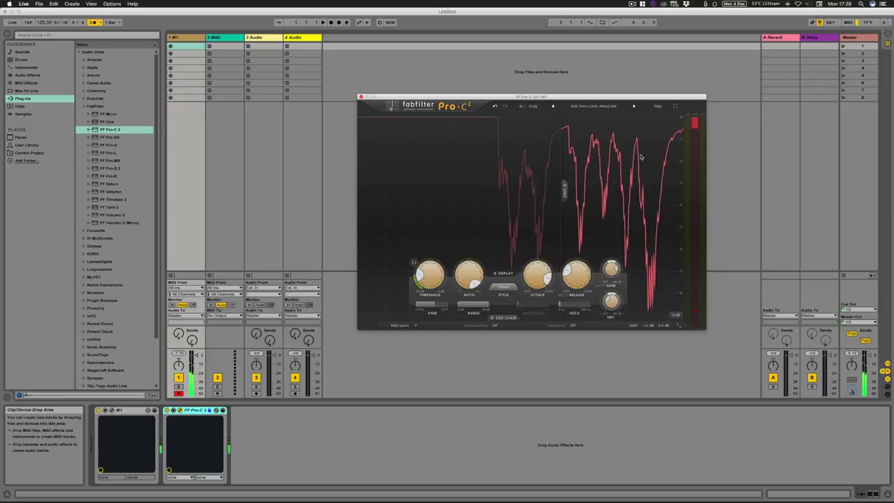
left_click_drag(531, 97, 521, 97)
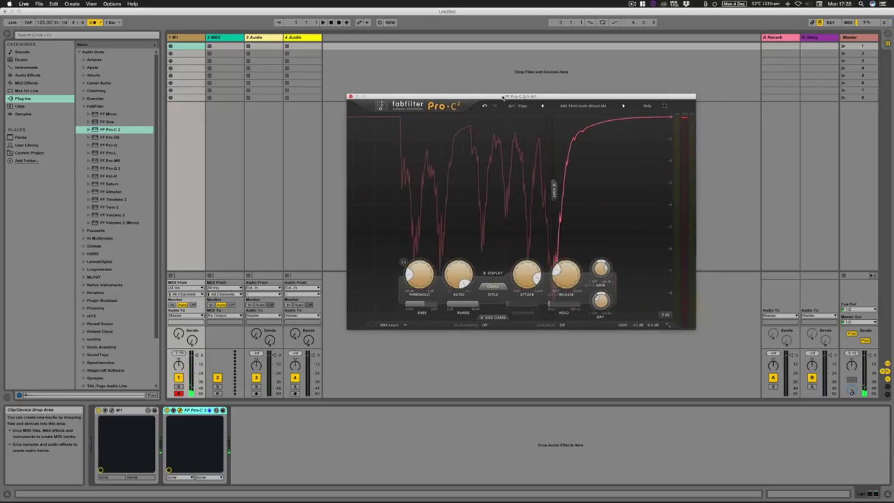
left_click(351, 98)
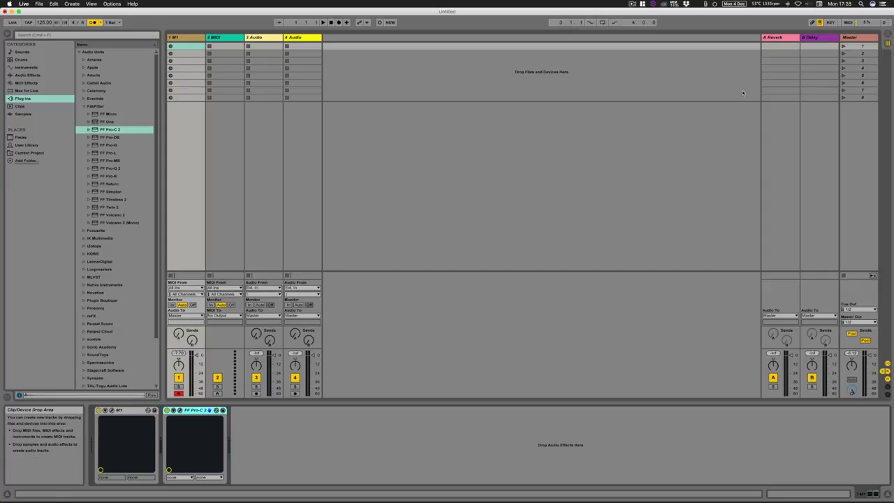
Step: Switch to Arrangement View and compare the device chains of the M1 track and MIDI track 2
left_click(888, 33)
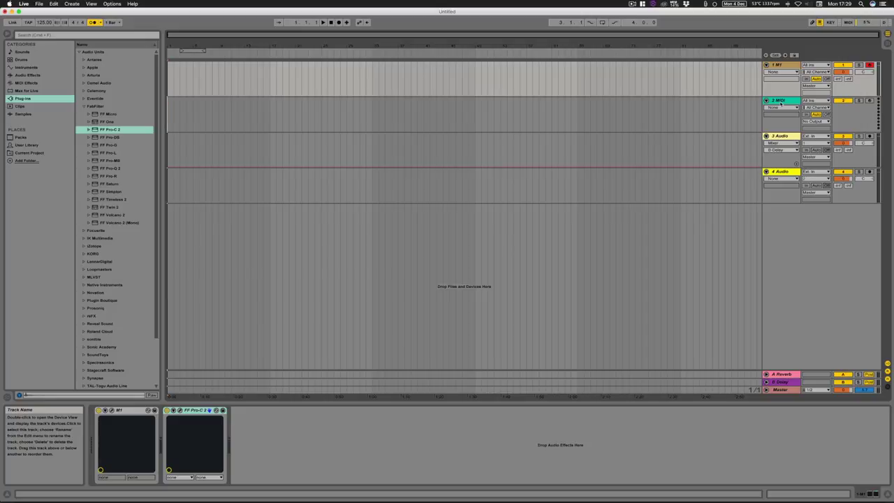
left_click(782, 66)
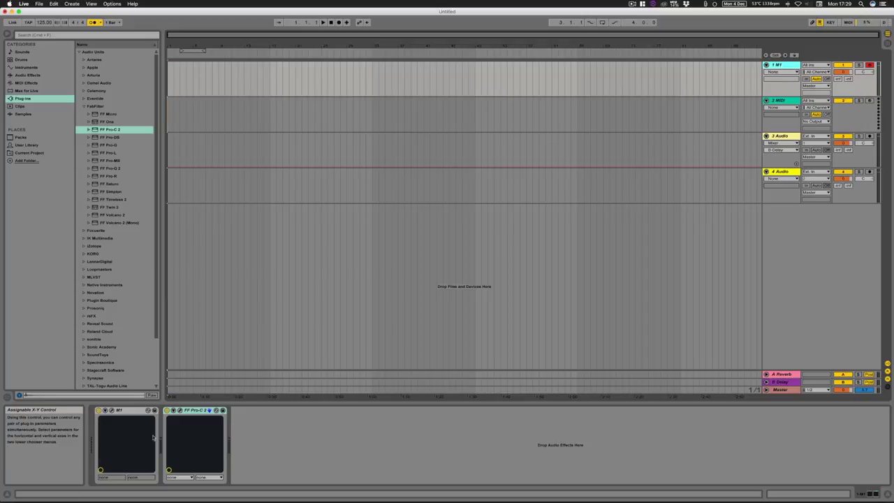
left_click(787, 103)
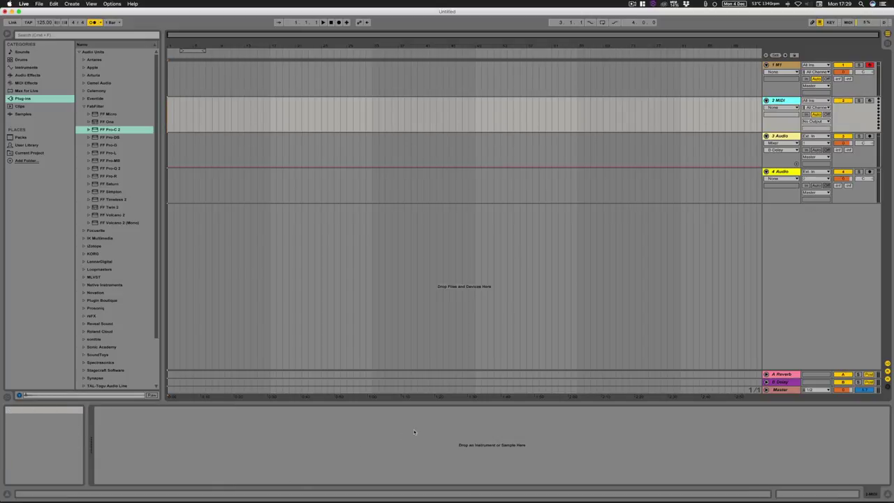
key("Up")
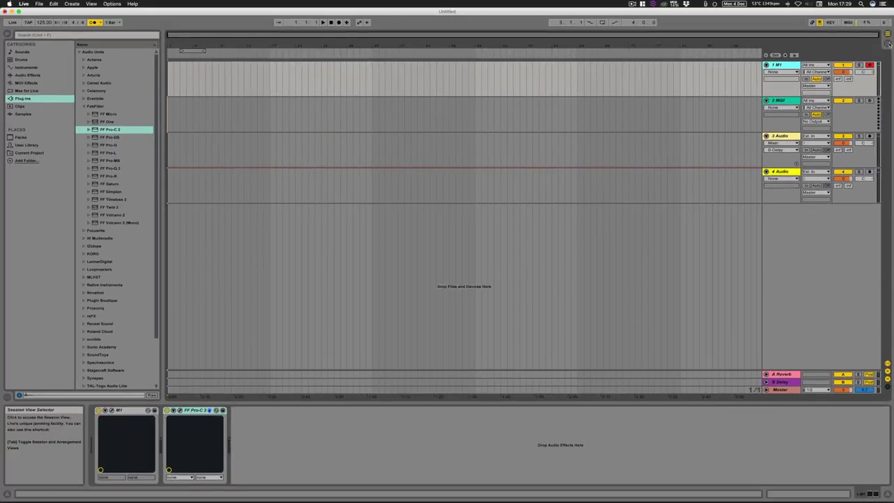
Step: Return to Session View and raise track 1's send A to 0.0 dB
key("Tab")
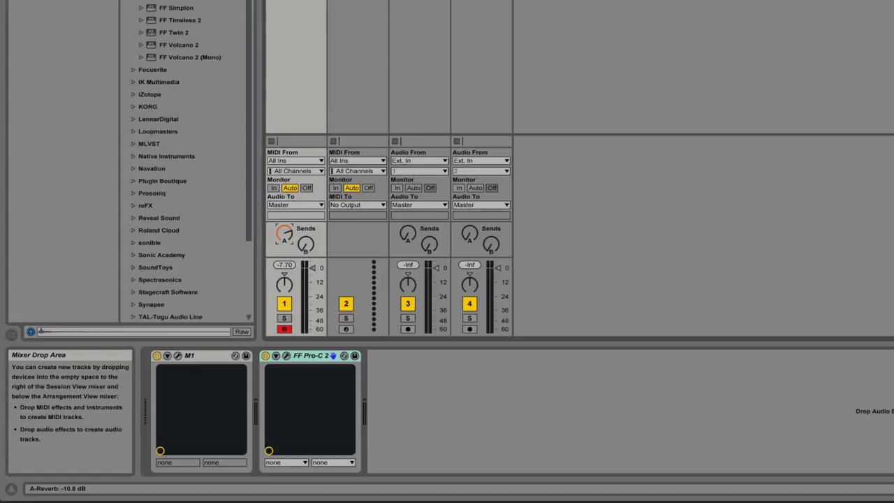
mouse_move(285, 235)
left_mouse_down()
mouse_move(283, 276)
mouse_move(287, 237)
left_mouse_up()
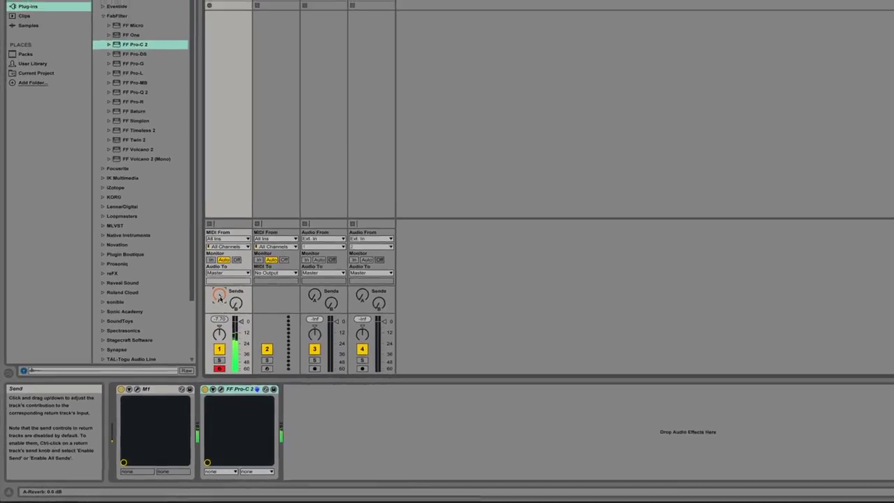
Step: Inspect the Reverb device on the A Reverb return track and the Delay device on the B Delay return track
left_click(893, 0)
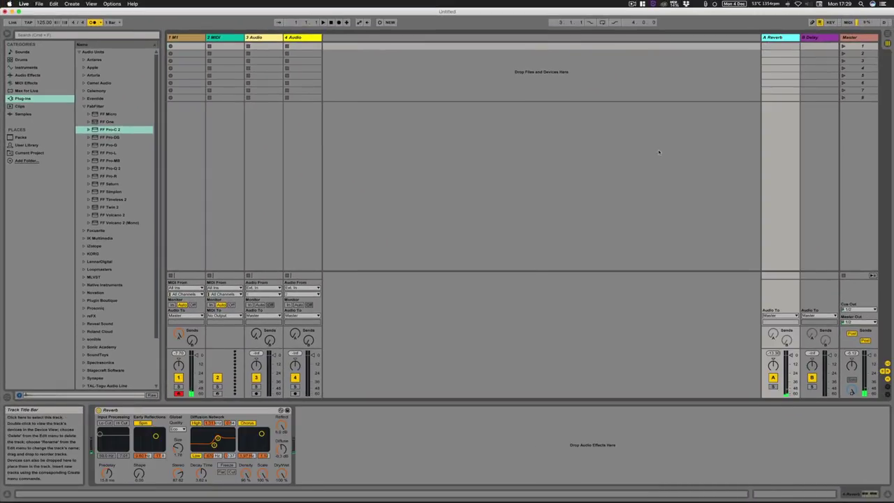
left_click(175, 411)
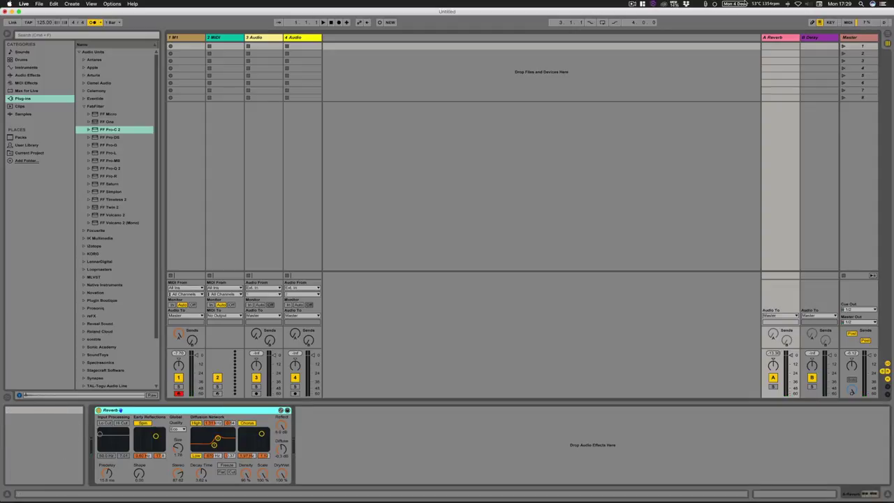
key("Right")
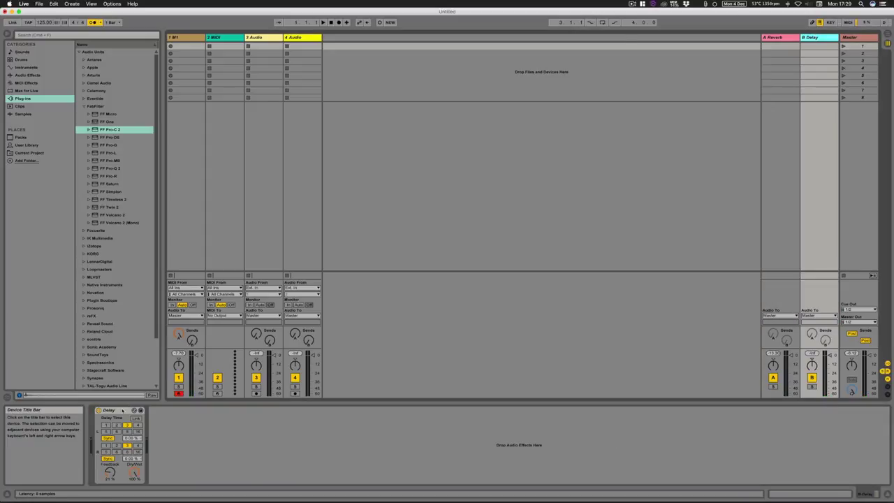
left_click(122, 411)
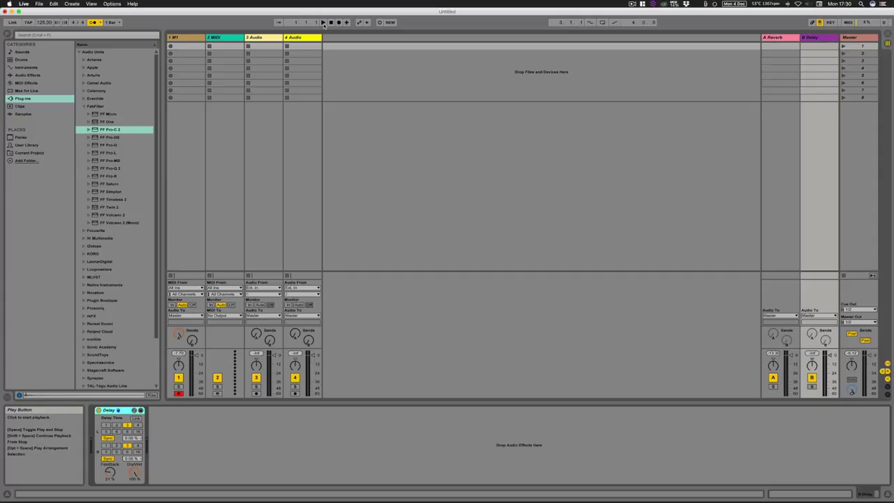
Step: Hide and show the Info View repeatedly, and toggle the Detail View
left_click(7, 494)
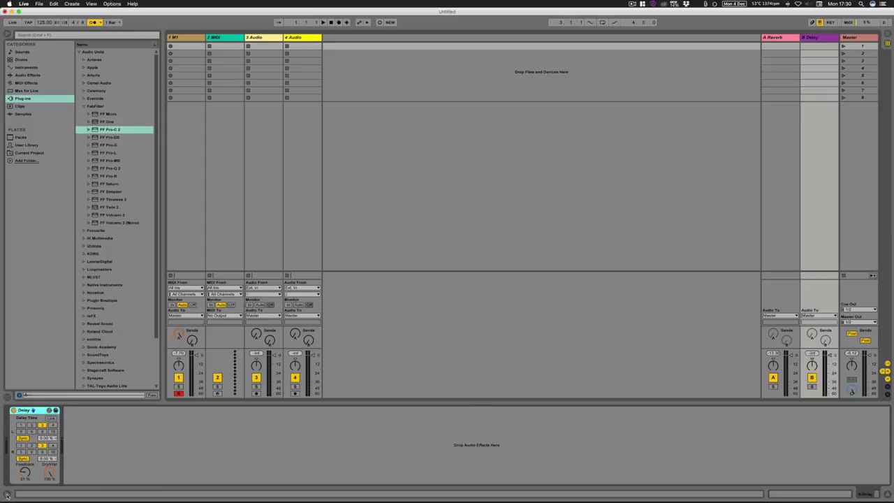
left_click(7, 494)
left_click(7, 494)
left_click(7, 494)
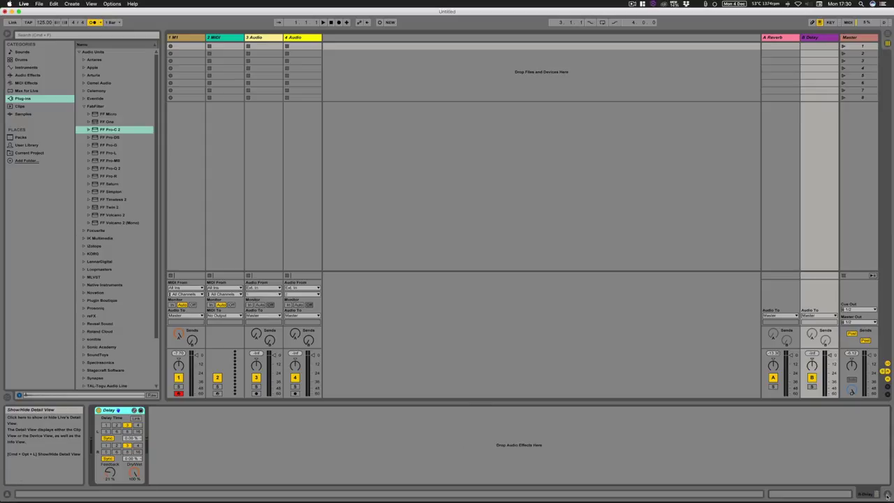
left_click(887, 493)
Step: Switch to Arrangement View and move the four-bar loop so that it spans bars 1 to 5
key("Tab")
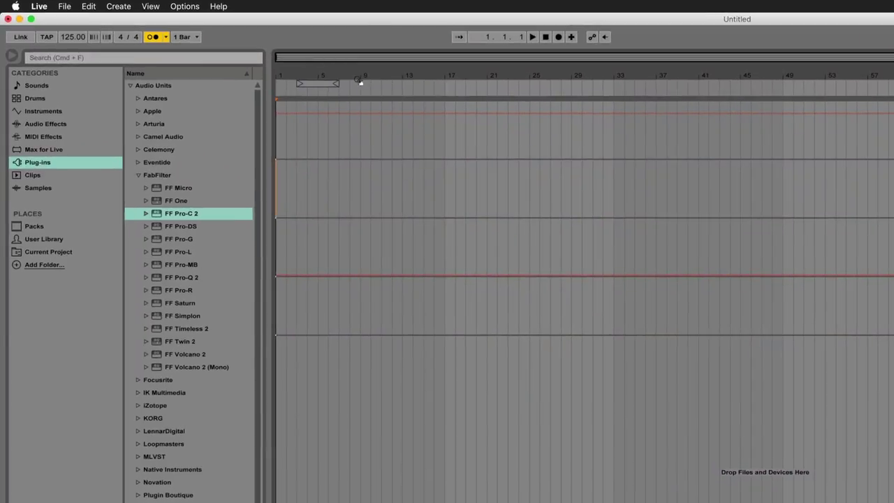
left_click(319, 84)
left_click_drag(315, 84, 300, 85)
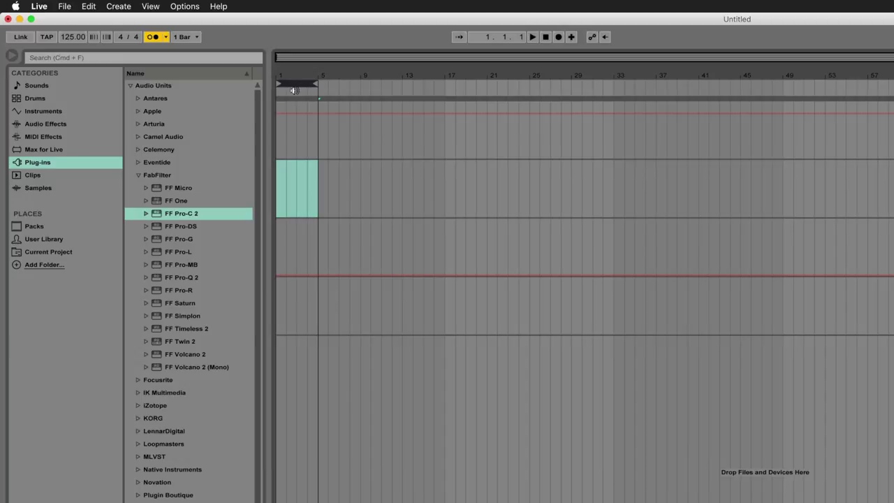
Step: Explore the arrangement timeline around the looped bars at different zoom levels, using the beat time ruler and the zoom commands
left_click(295, 74)
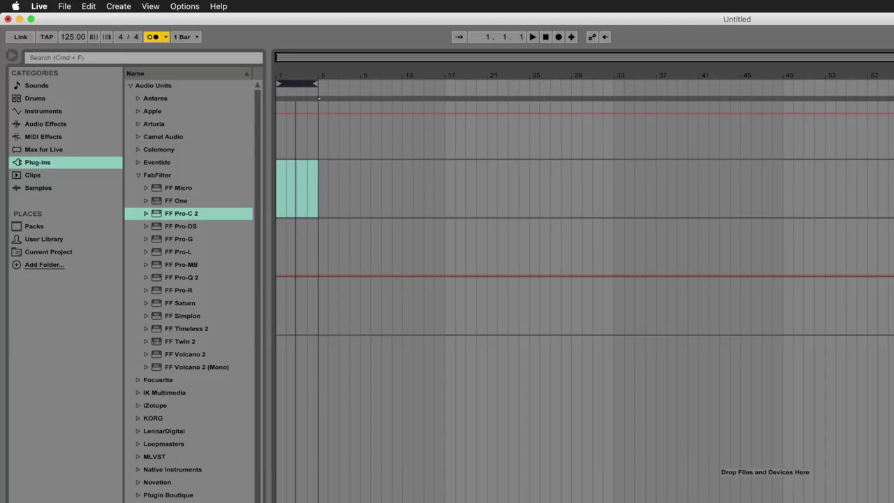
key("plus")
key("plus")
key("plus")
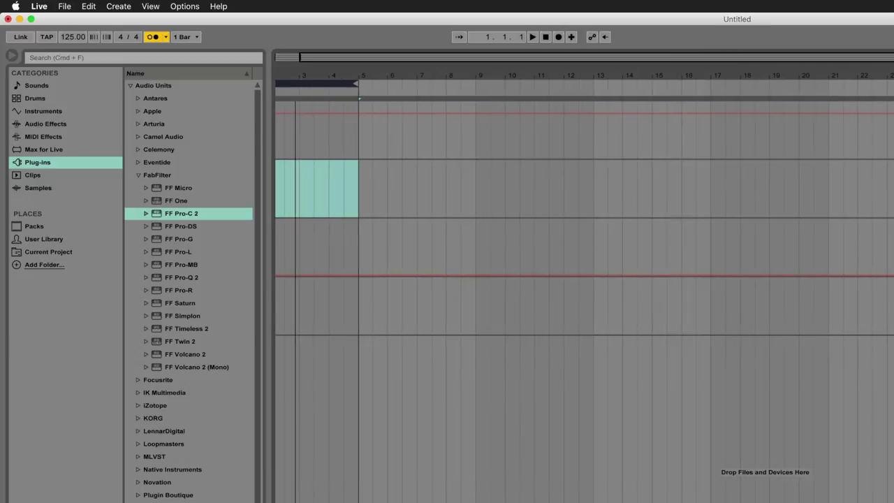
key("plus")
key("plus")
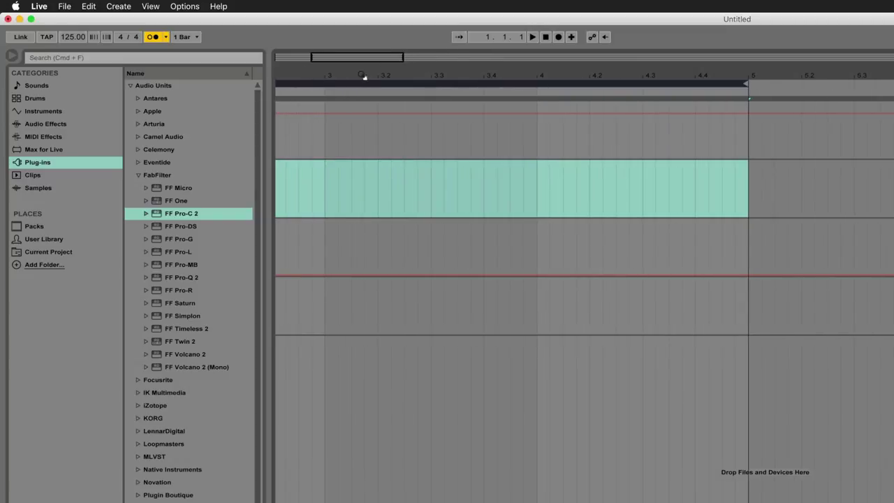
left_click_drag(361, 74, 361, 35)
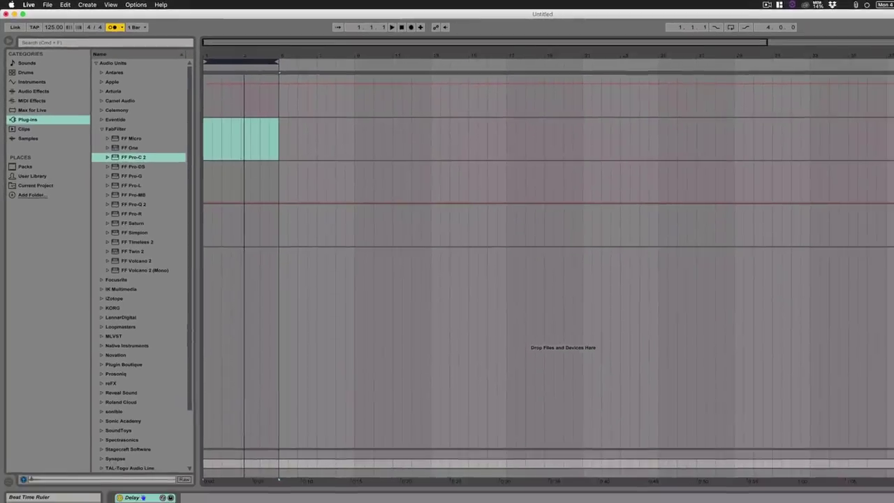
mouse_move(259, 56)
left_mouse_down()
mouse_move(259, 70)
mouse_move(258, 57)
left_mouse_up()
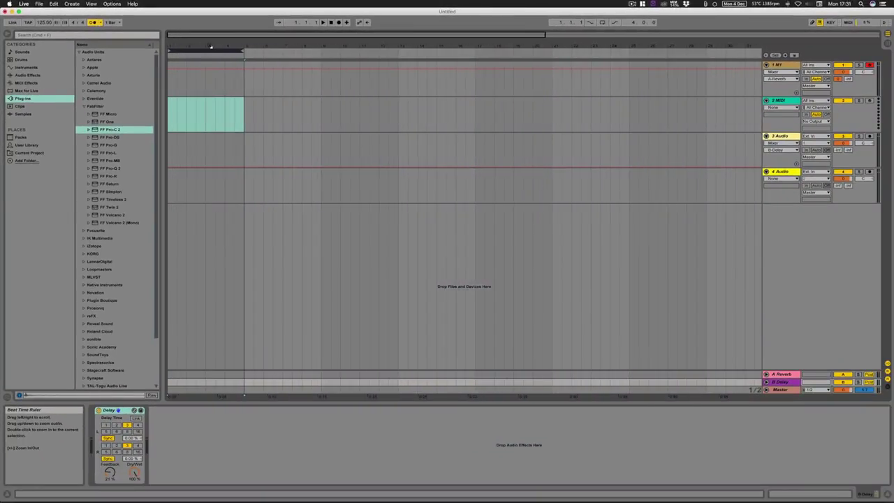
key("plus")
key("plus")
key("plus")
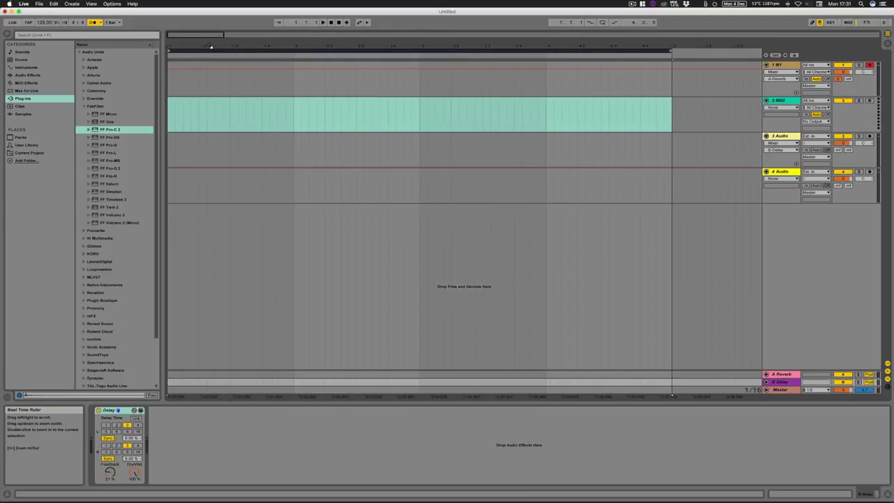
key("minus")
key("minus")
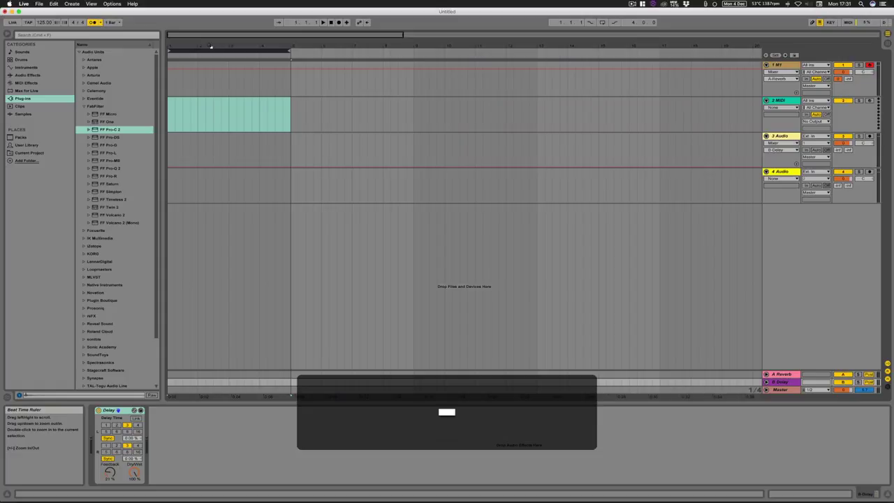